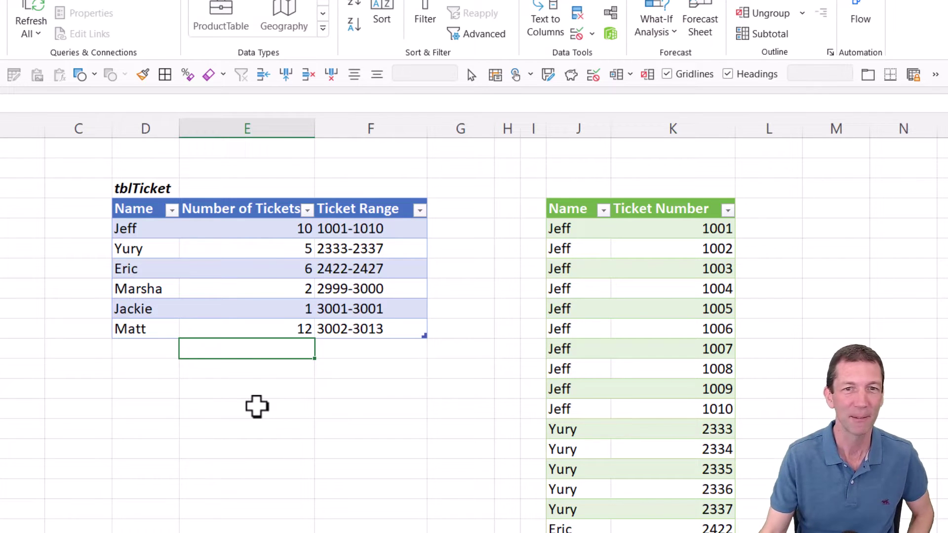
# Step: Inspect the worksheet ticket table, including the 2333-2337 and 1001-1010 ticket ranges
pyautogui.click(324, 249)
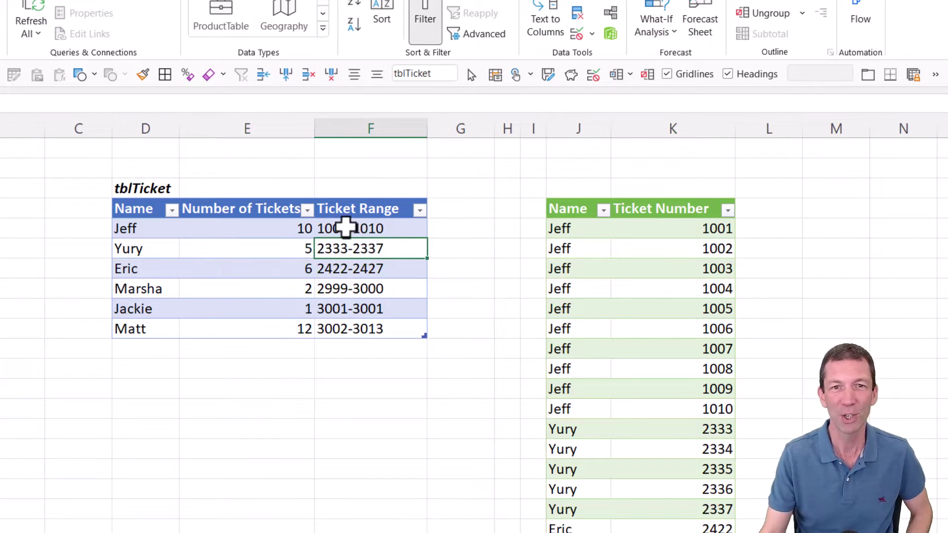
pyautogui.click(346, 227)
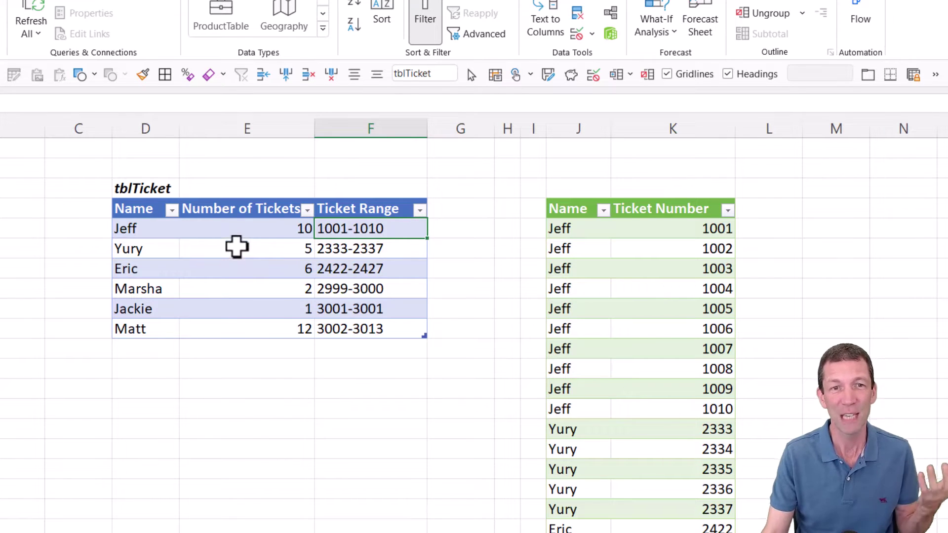
pyautogui.rightClick(238, 248)
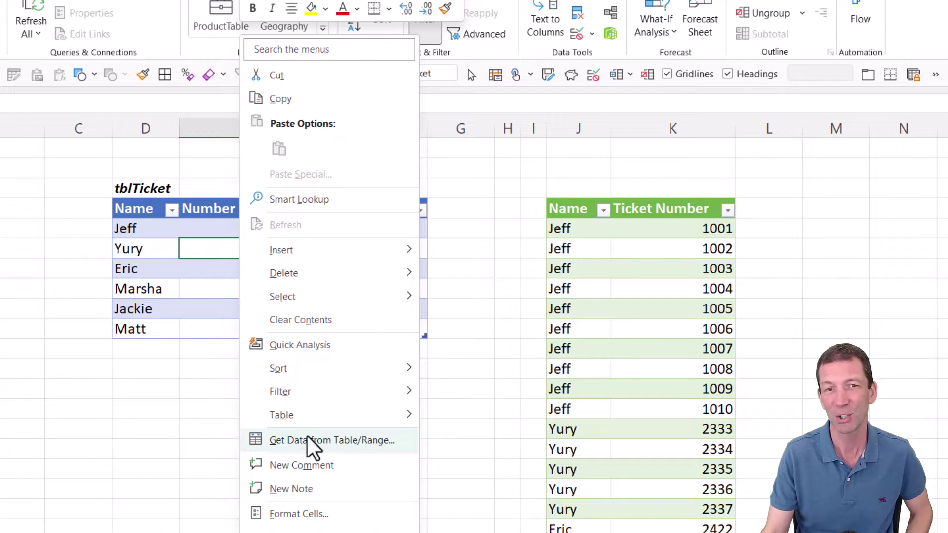
pyautogui.click(140, 266)
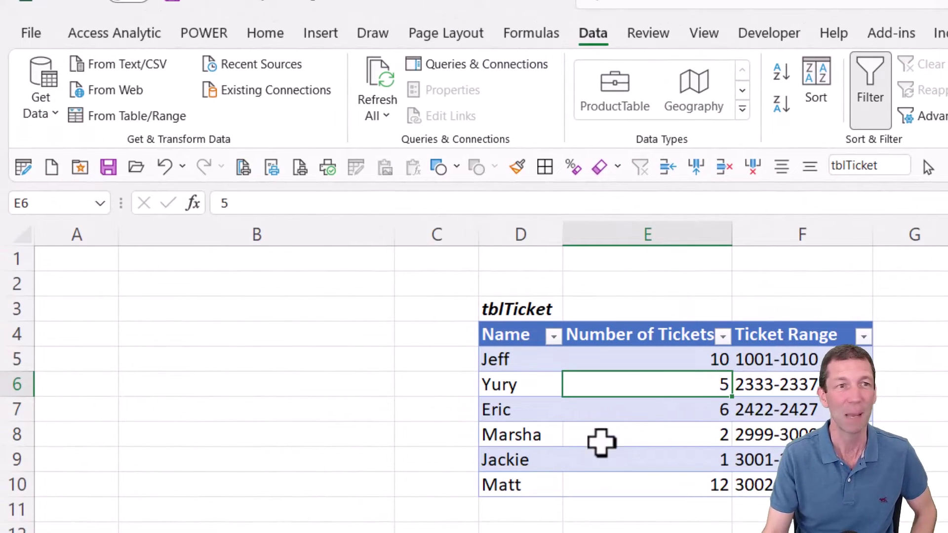
# Step: Launch the Power Query Editor from the Get Data sources list
pyautogui.click(42, 110)
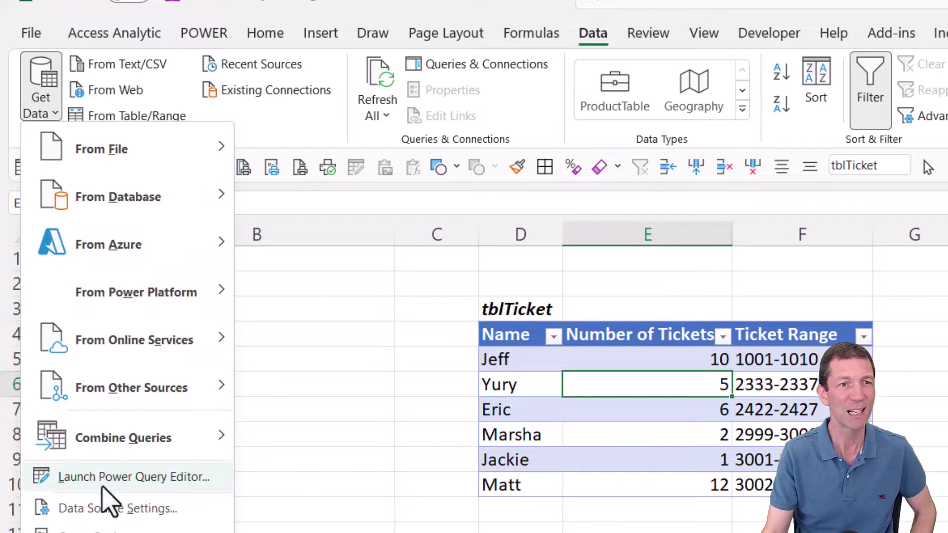
pyautogui.rightClick(168, 482)
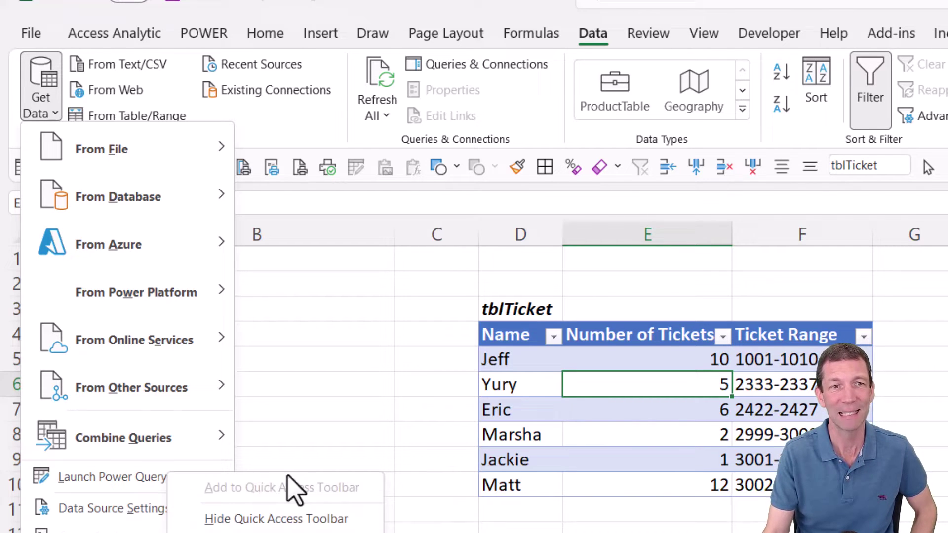
pyautogui.click(316, 284)
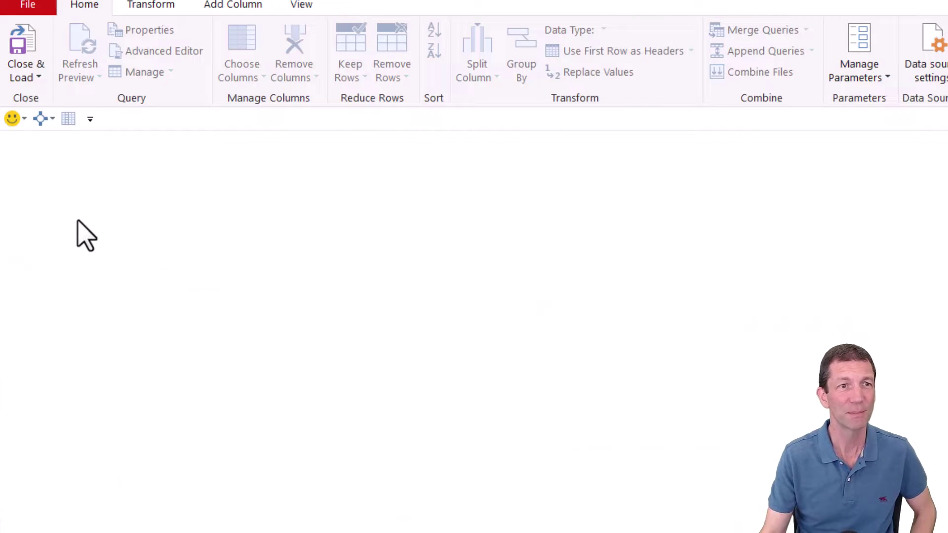
# Step: Create query TicketData (2) as a Reference to TicketData and enlarge the editor display
pyautogui.click(93, 169)
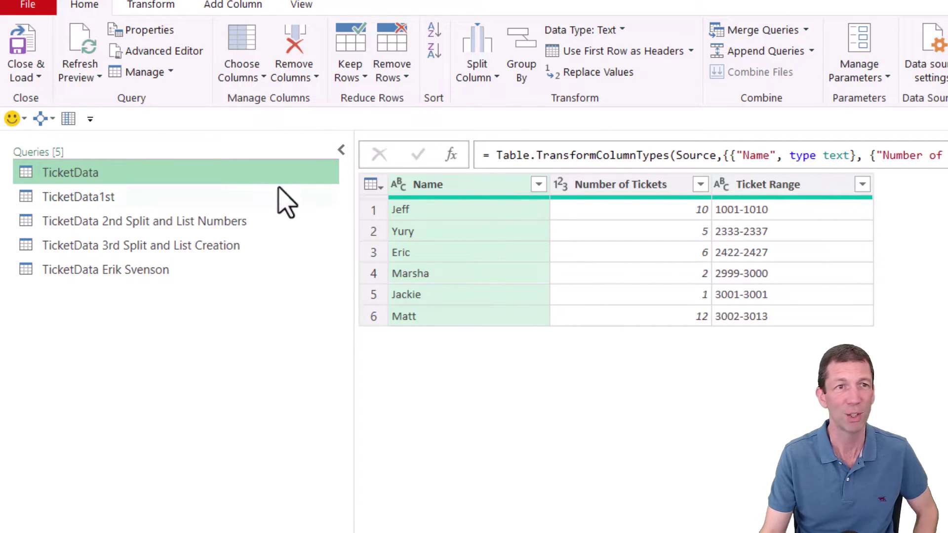
pyautogui.rightClick(274, 171)
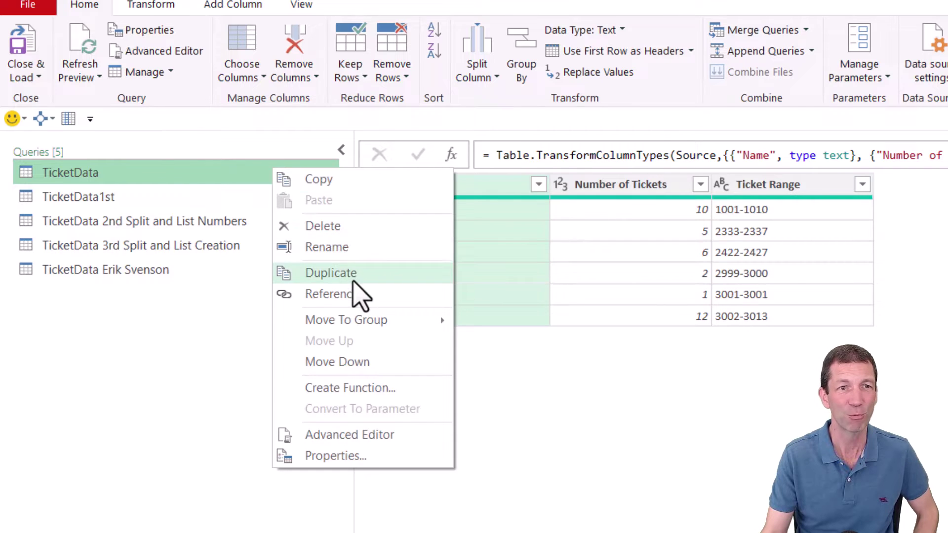
pyautogui.click(355, 295)
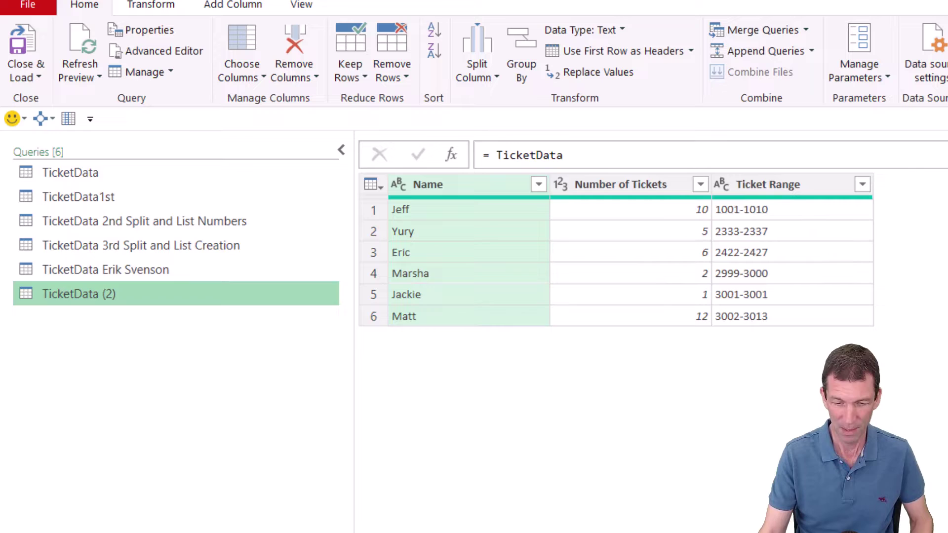
pyautogui.hotkey('ctrl', 'shift', '+')
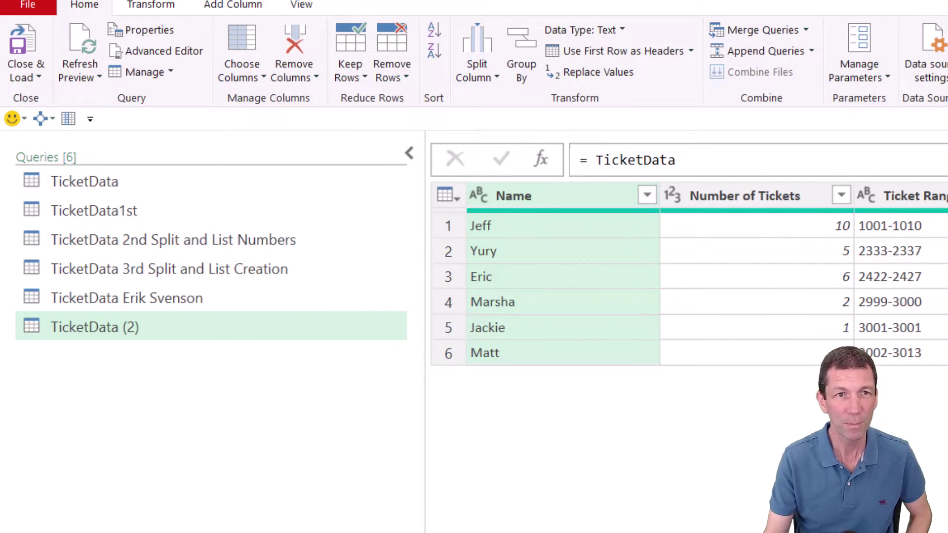
# Step: Collapse the Queries pane and select the Ticket Range column in TicketData (2)
pyautogui.click(409, 153)
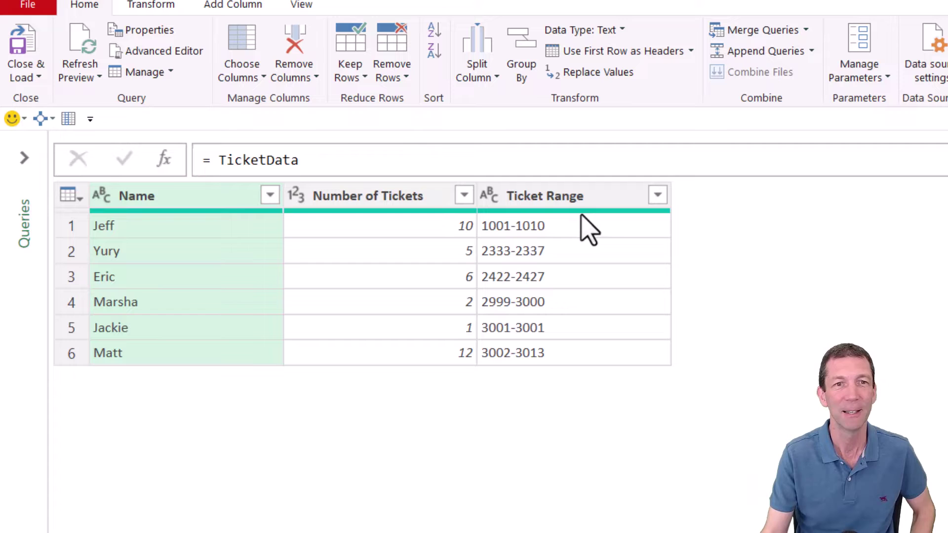
pyautogui.moveTo(582, 212)
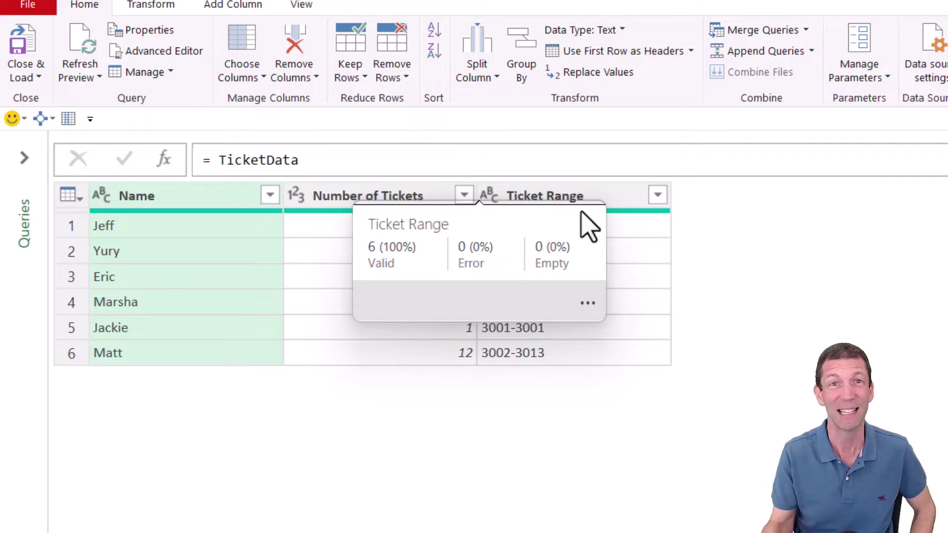
pyautogui.click(612, 203)
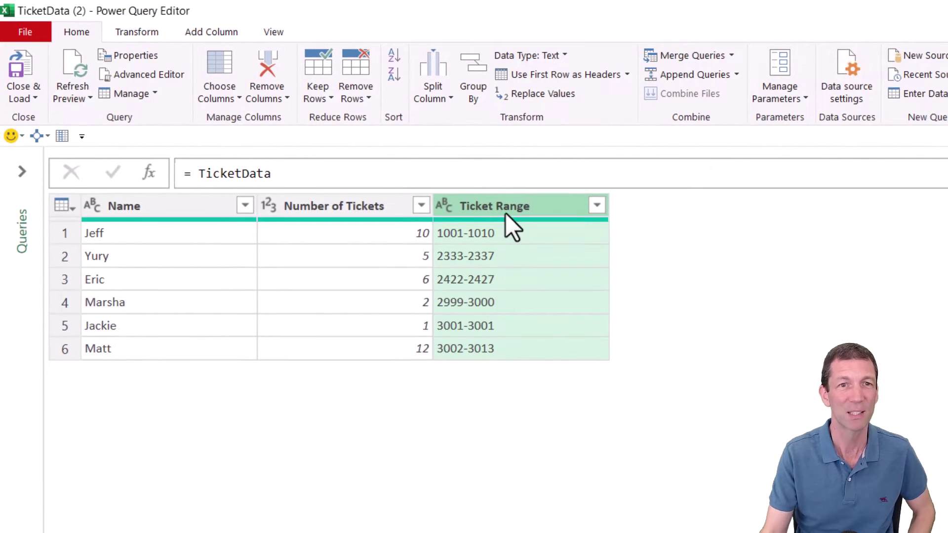
# Step: Split Ticket Range on each '-' into whole-number columns Ticket Range.1 and Ticket Range.2
pyautogui.rightClick(503, 207)
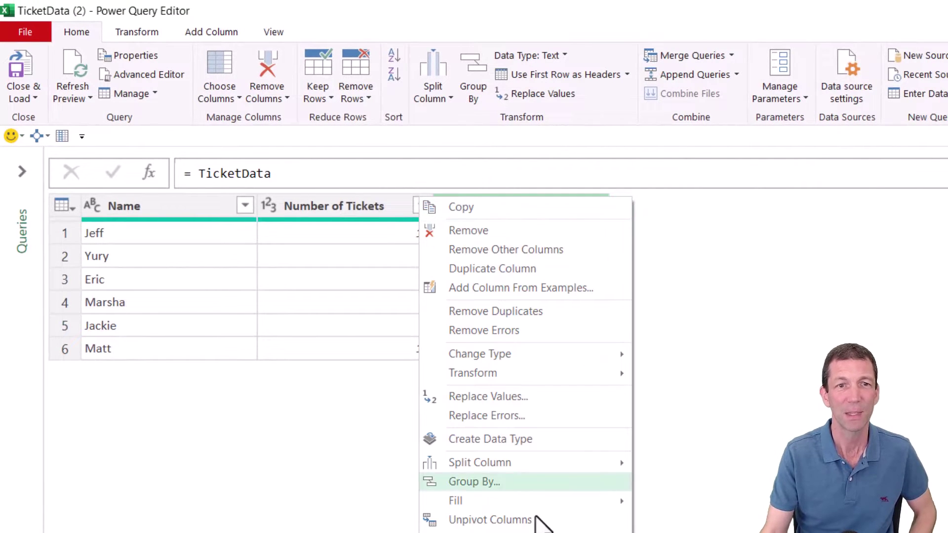
pyautogui.moveTo(526, 464)
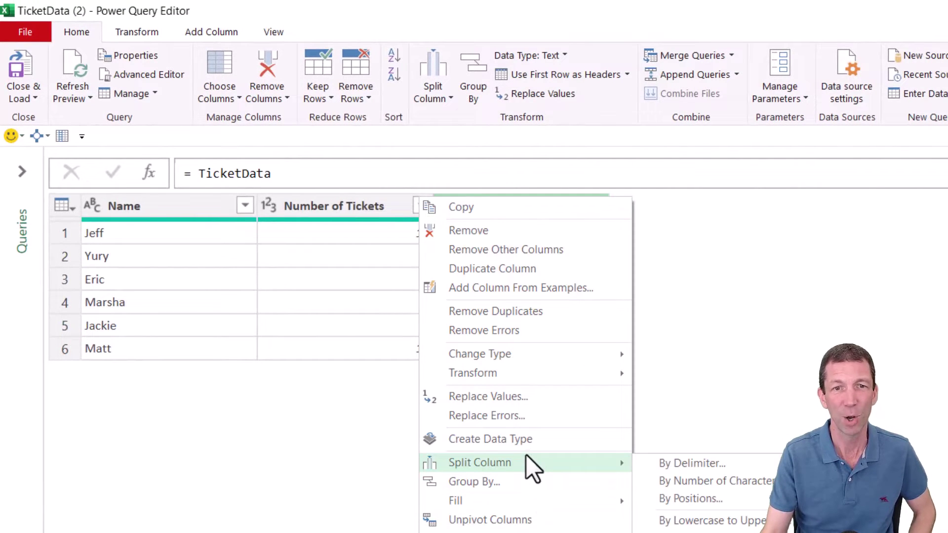
pyautogui.click(774, 465)
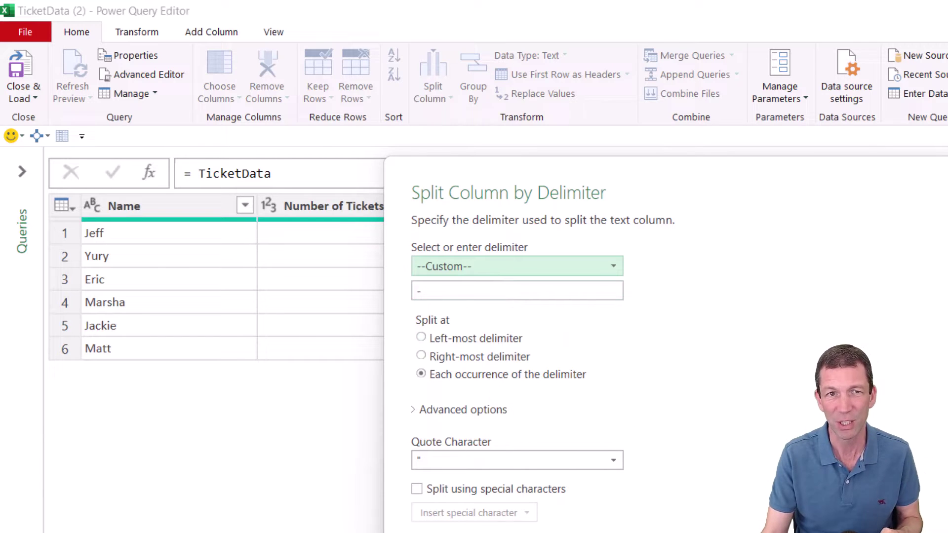
pyautogui.press('Return')
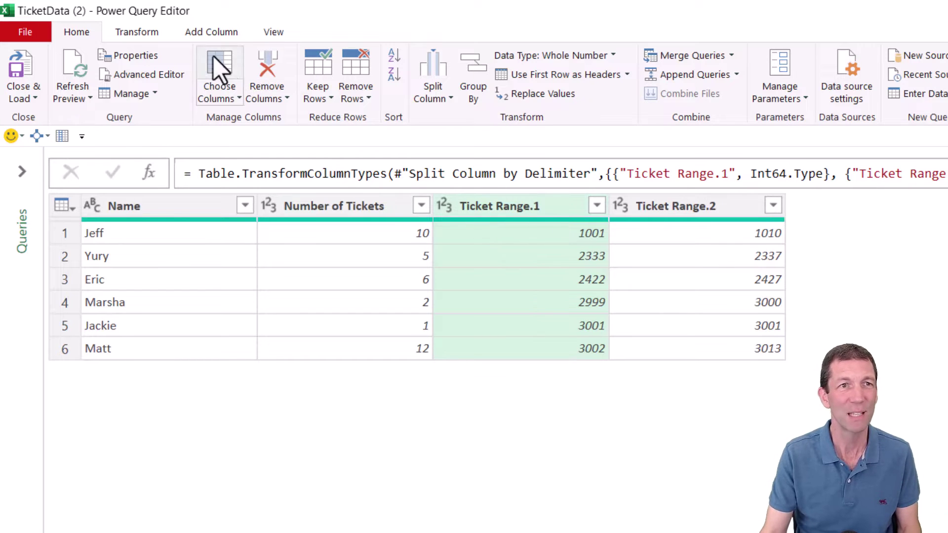
# Step: Add a column named Custom with the formula = {1..[Number of Tickets]}
pyautogui.click(205, 31)
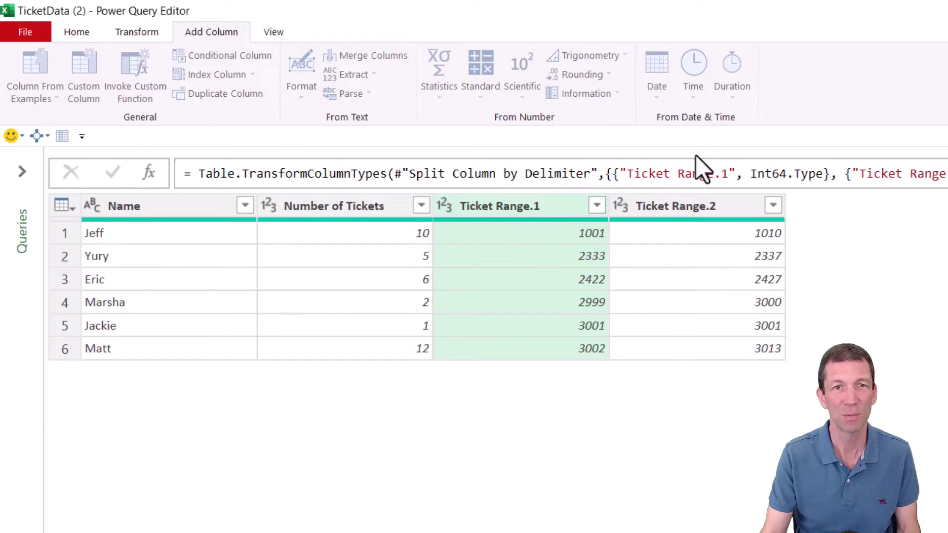
pyautogui.click(504, 330)
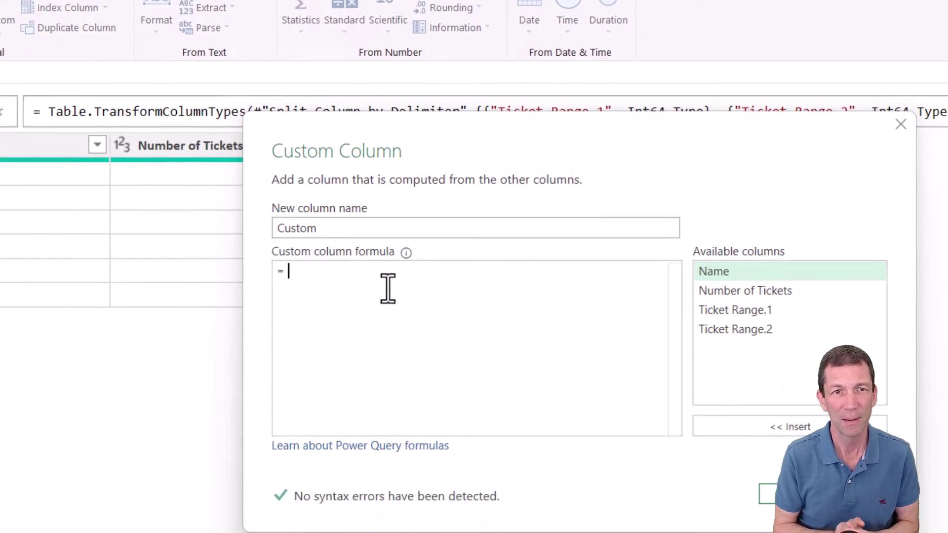
pyautogui.write('[')
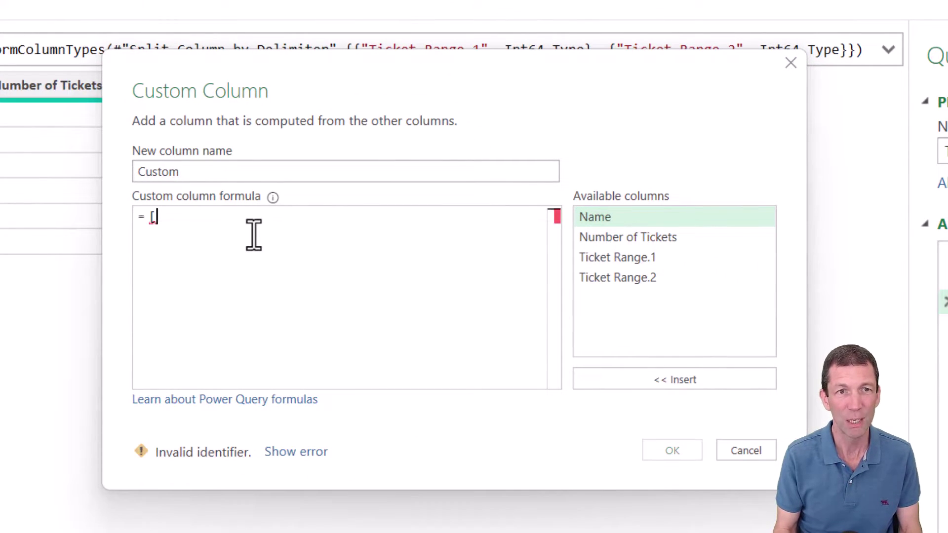
pyautogui.press('BackSpace')
pyautogui.write('{')
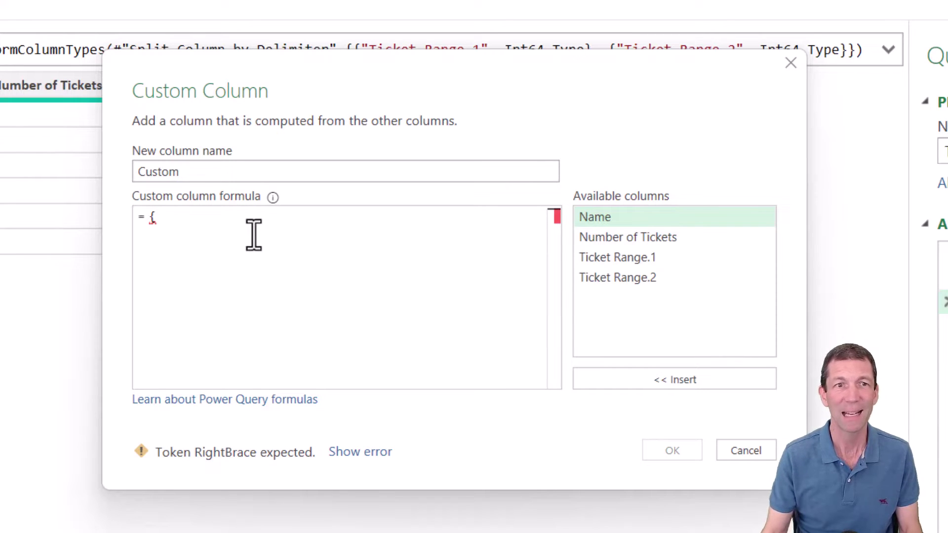
pyautogui.write('1..')
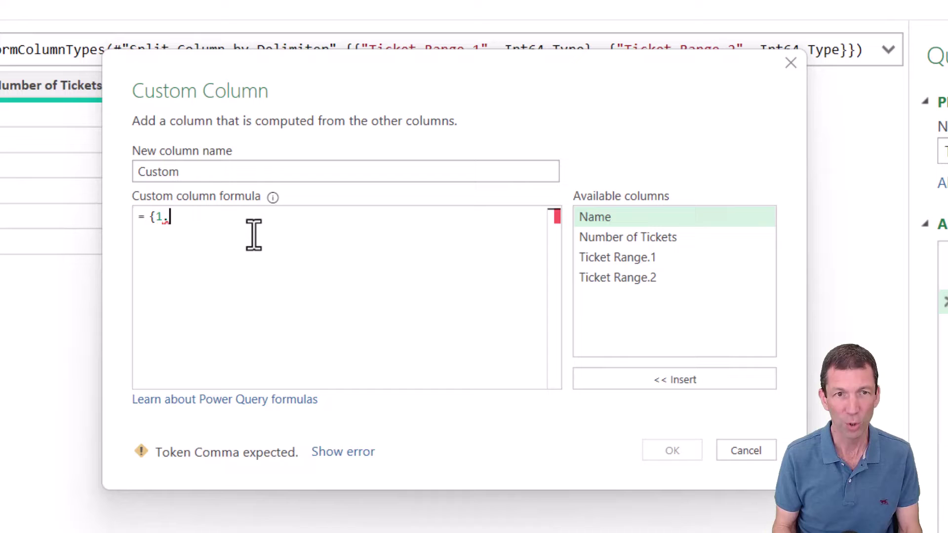
pyautogui.doubleClick(609, 241)
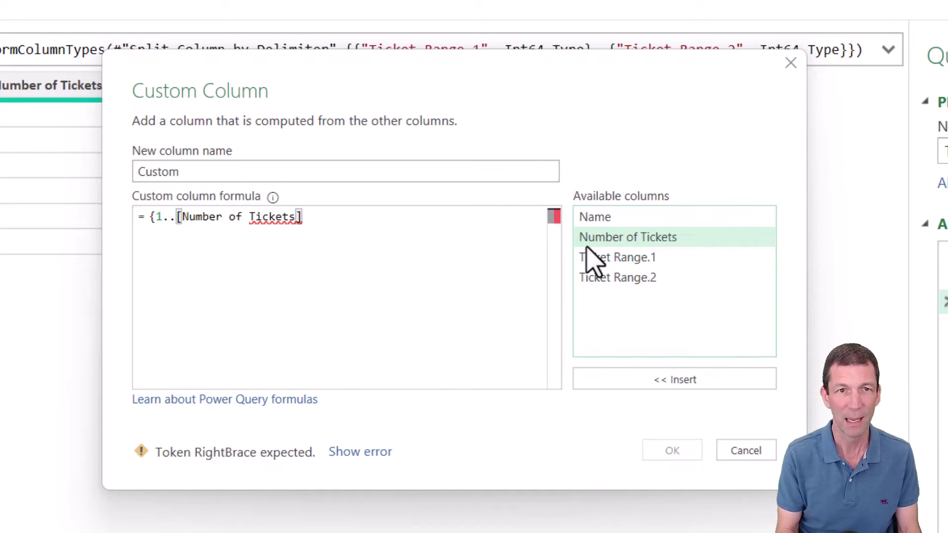
pyautogui.write('}')
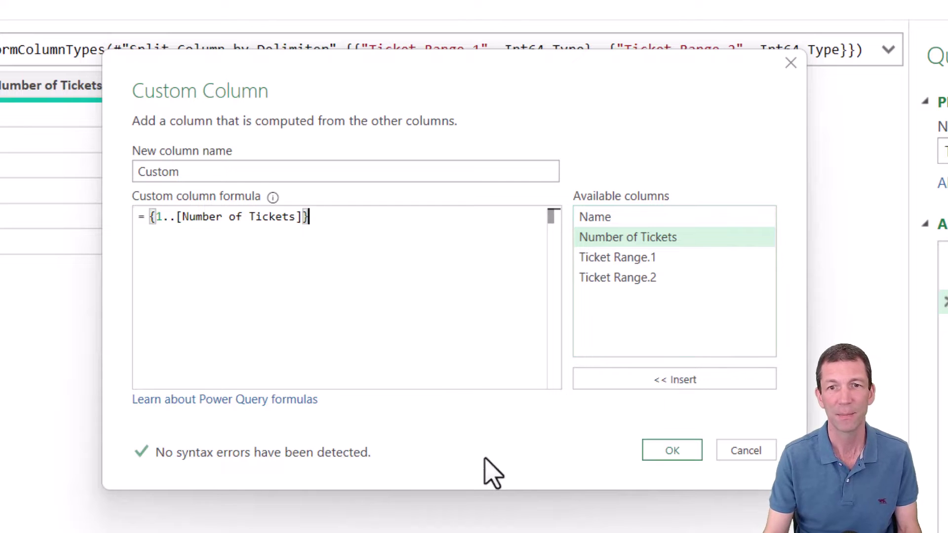
pyautogui.click(684, 445)
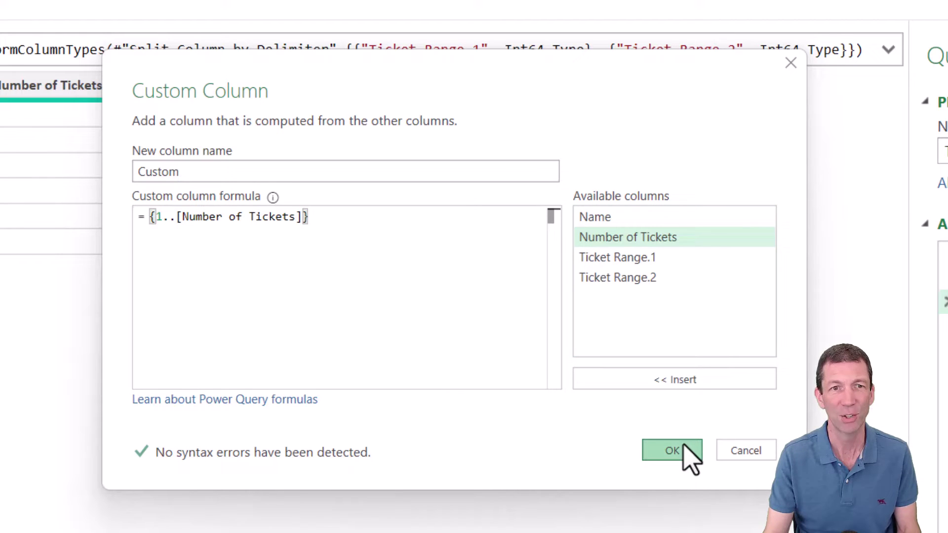
# Step: Confirm the Custom column and preview its lists: 1–10, 1–5 and 1–6
pyautogui.click(671, 451)
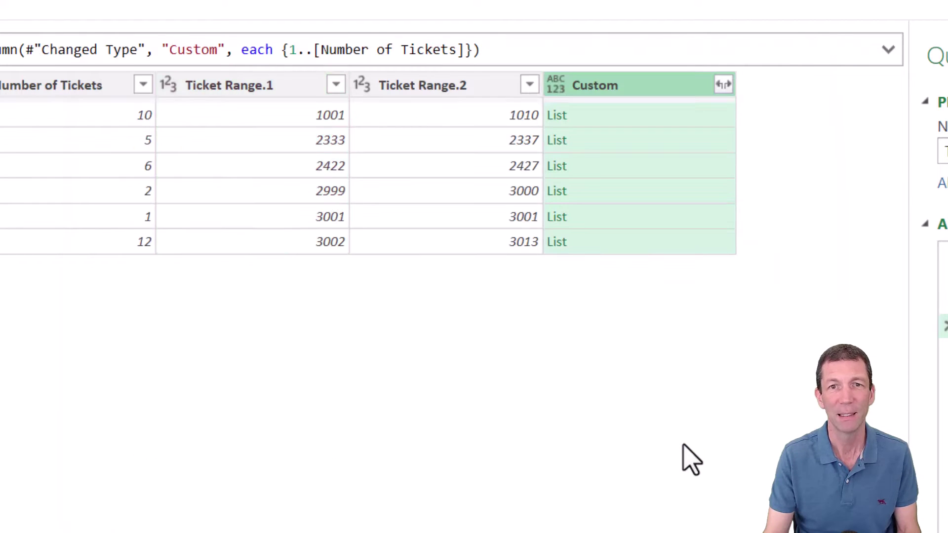
pyautogui.click(586, 118)
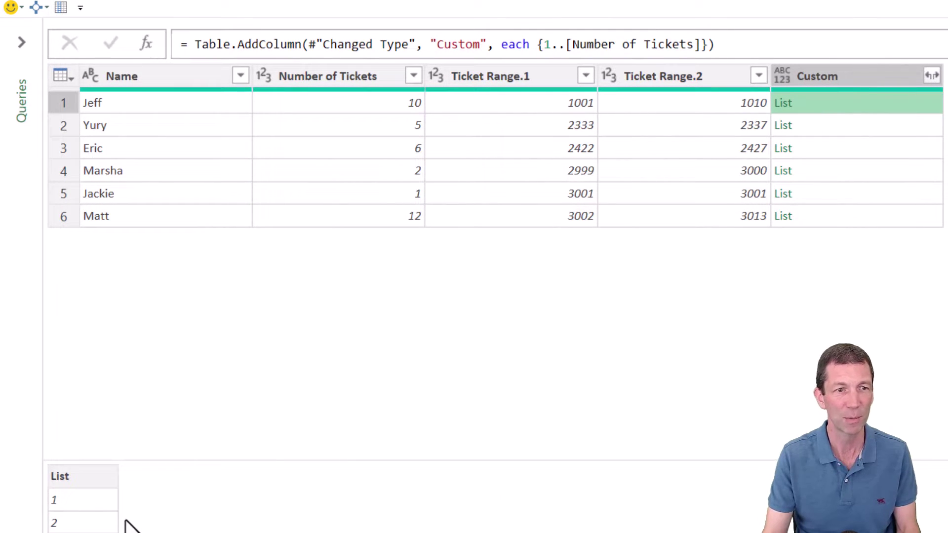
pyautogui.moveTo(166, 461); pyautogui.dragTo(175, 258)
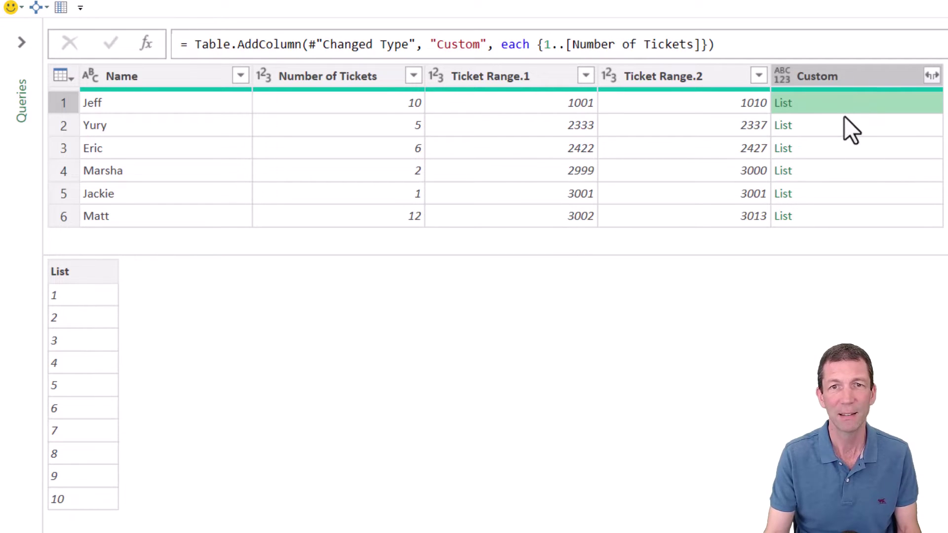
pyautogui.click(843, 130)
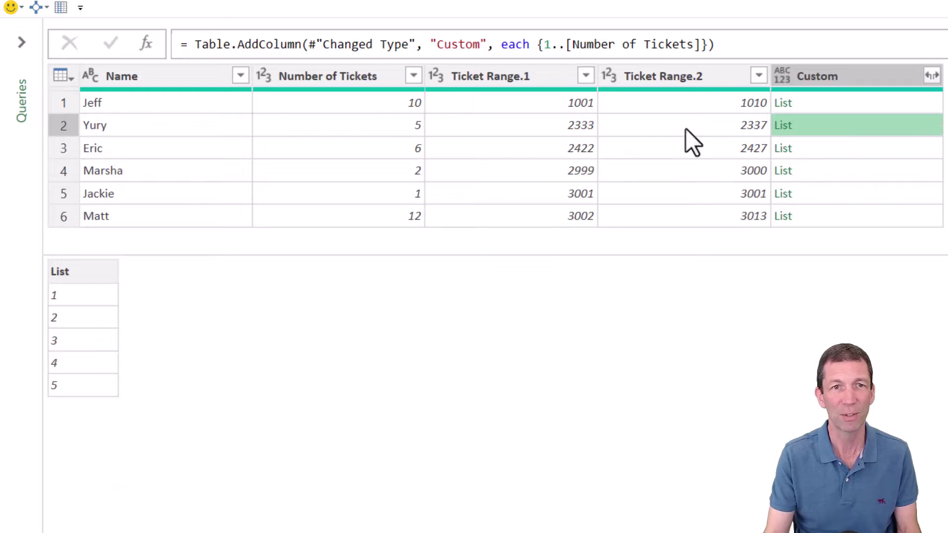
pyautogui.click(887, 153)
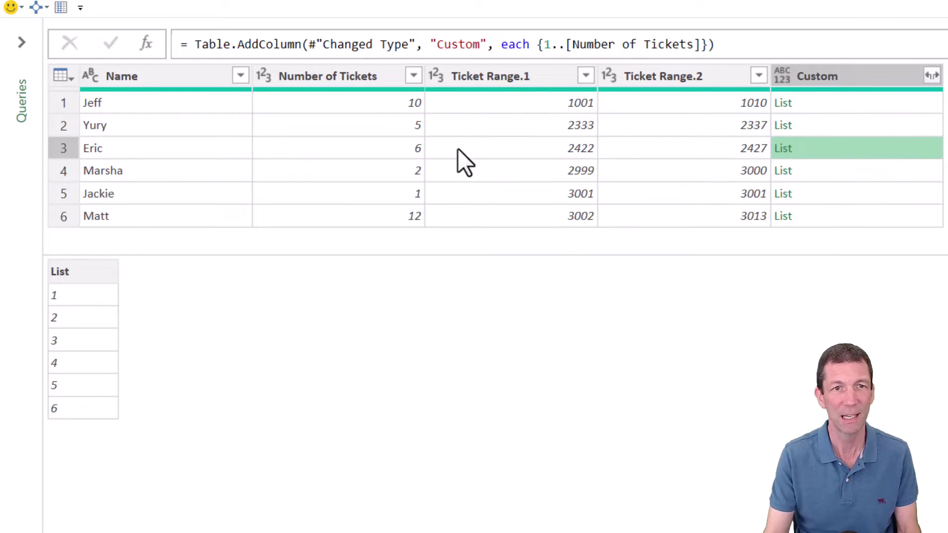
# Step: Expand the Custom lists to new rows so each name repeats once per ticket
pyautogui.click(933, 76)
pyautogui.click(933, 75)
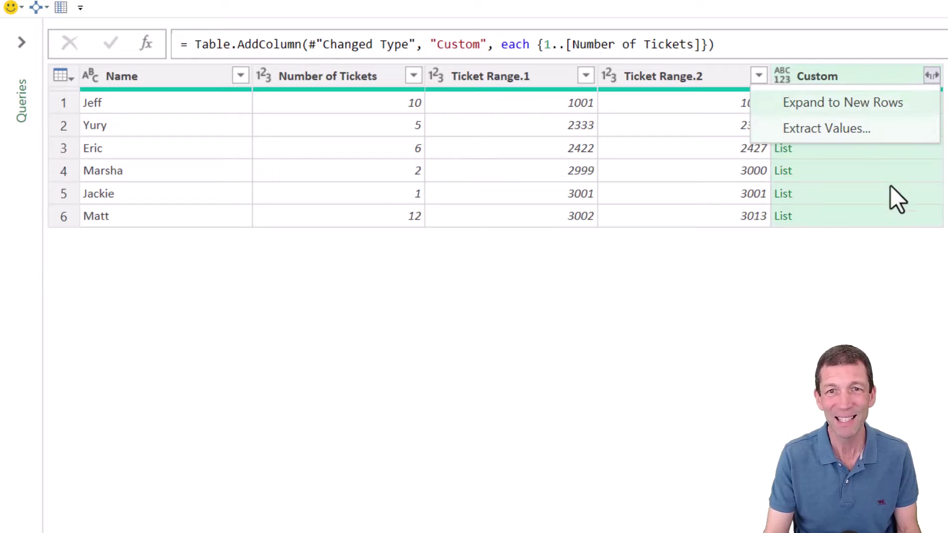
pyautogui.click(872, 103)
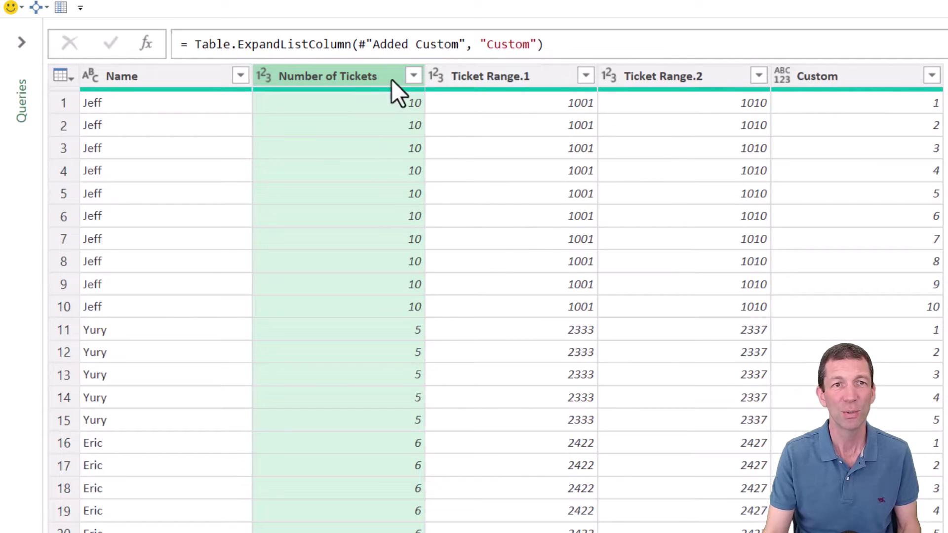
pyautogui.click(521, 81)
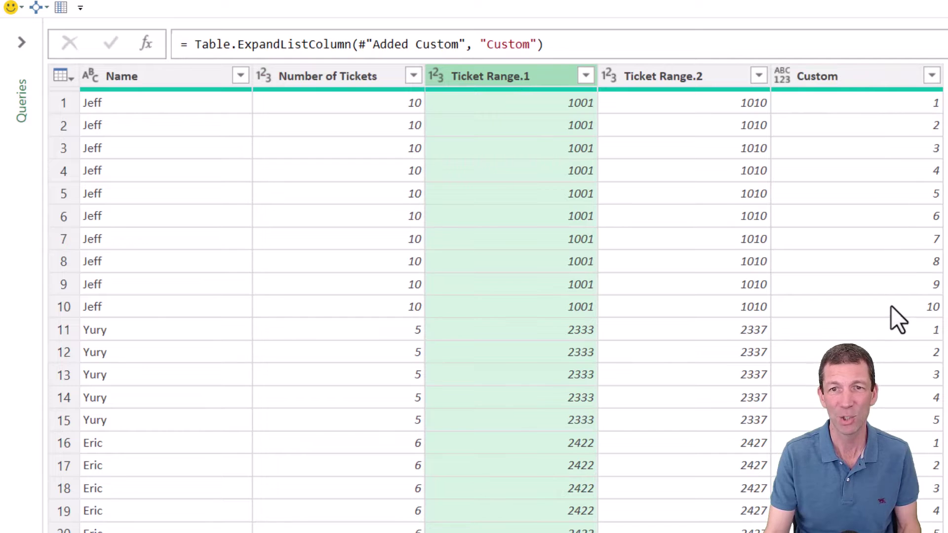
# Step: Add a standard Addition column summing Ticket Range.1 and Custom
pyautogui.keyDown('ctrl'); pyautogui.click(876, 82); pyautogui.keyUp('ctrl')
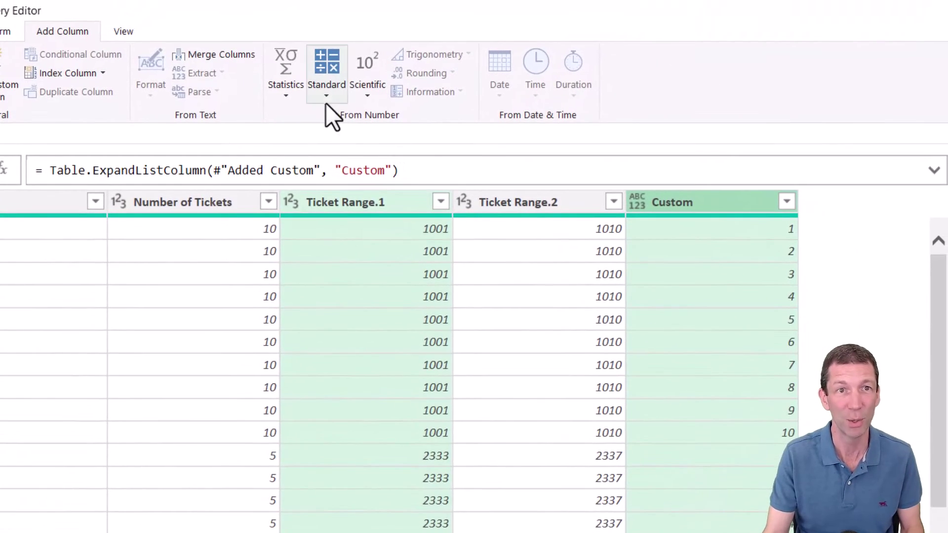
pyautogui.click(326, 94)
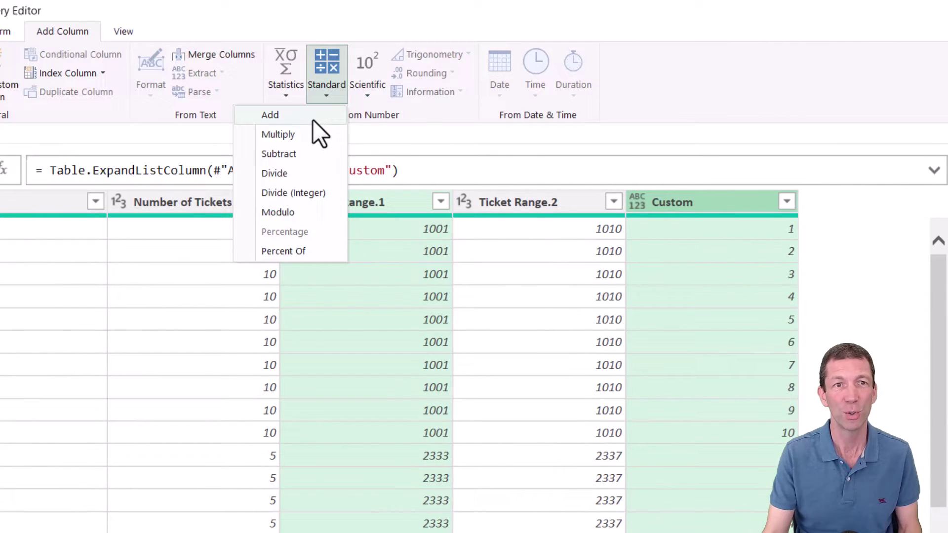
pyautogui.click(313, 120)
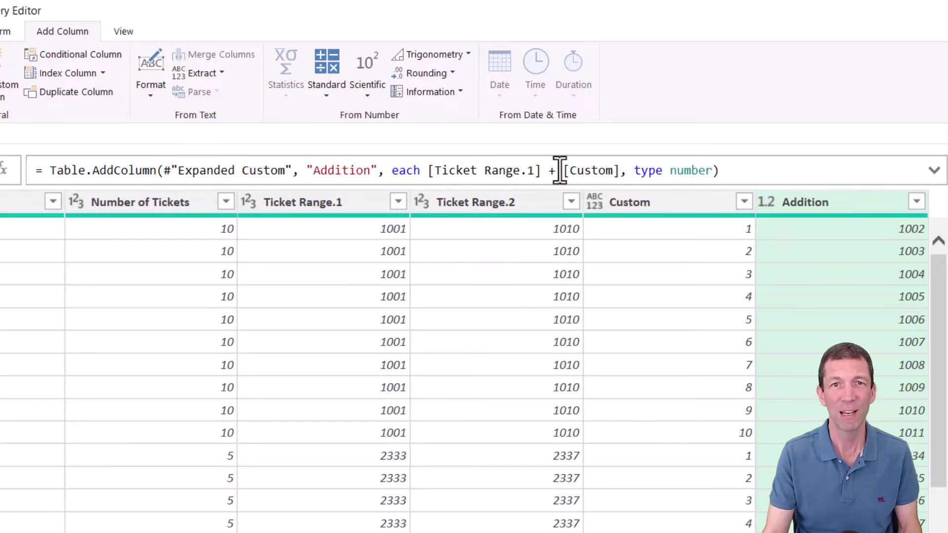
# Step: Append -1 to the addition formula and rename the new column to Ticket No
pyautogui.click(620, 170)
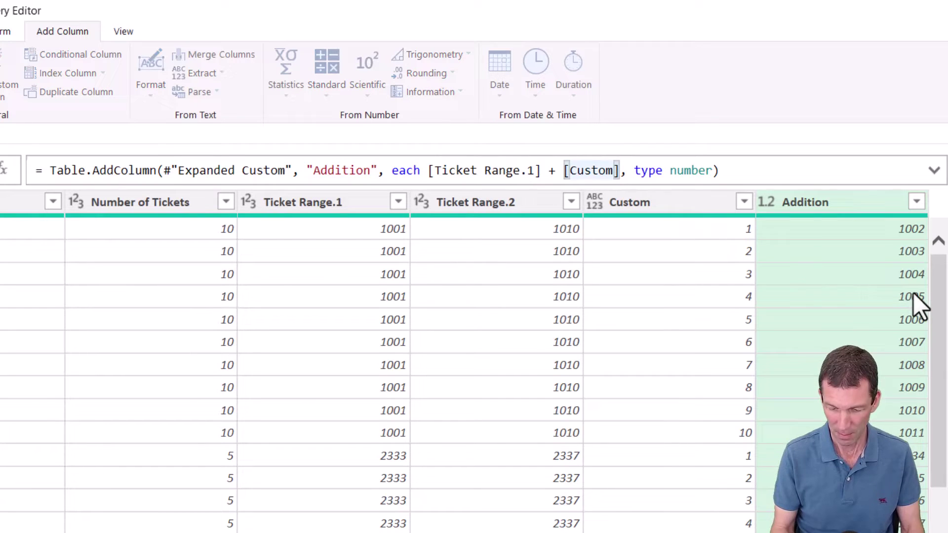
pyautogui.write('-1')
pyautogui.press('Return')
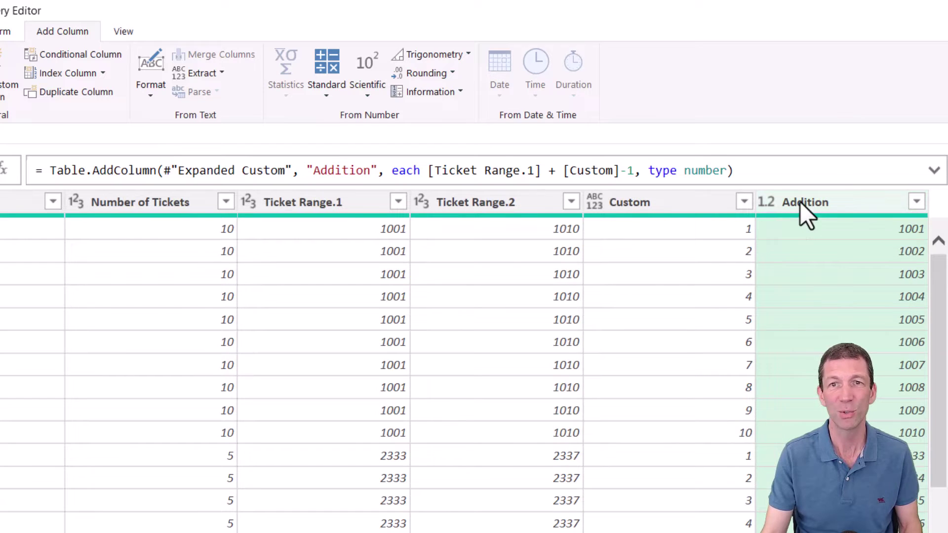
pyautogui.doubleClick(341, 179)
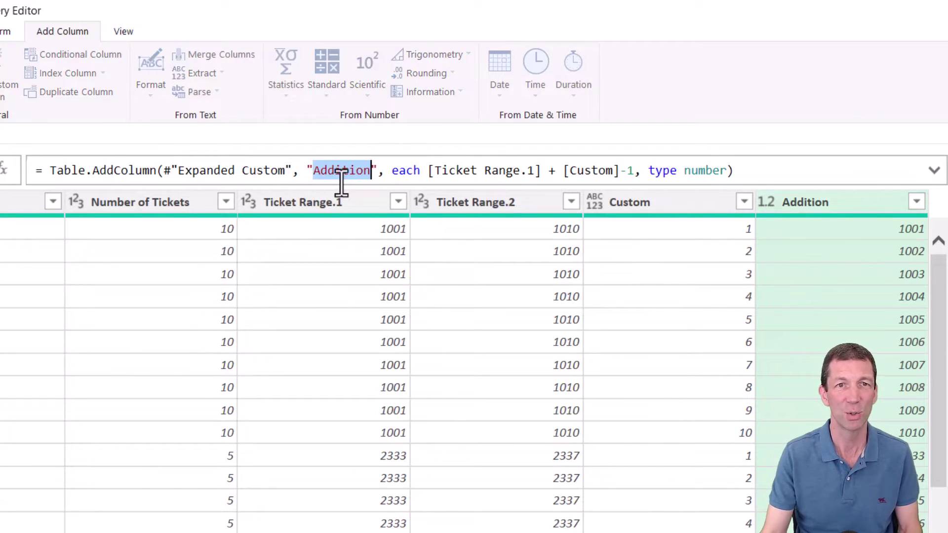
pyautogui.write('Tick')
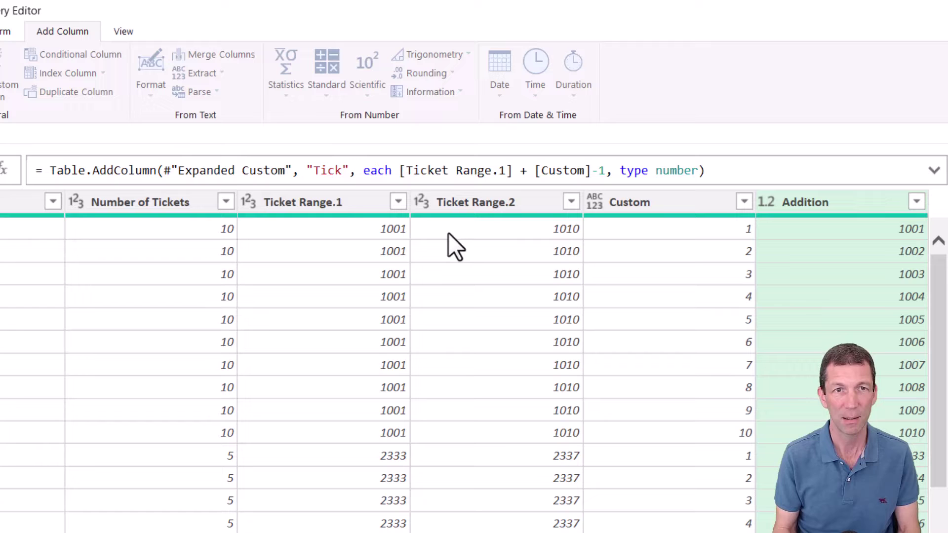
pyautogui.write('et No')
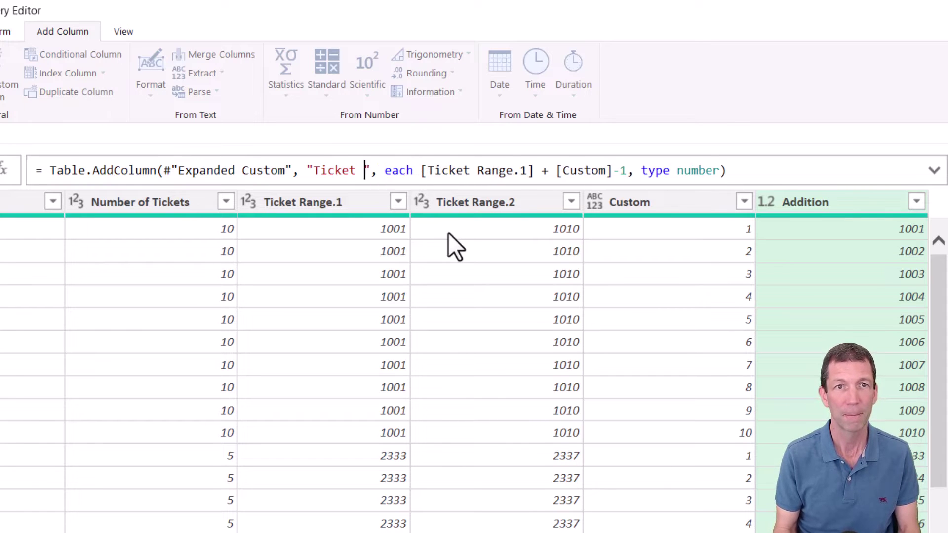
pyautogui.press('Return')
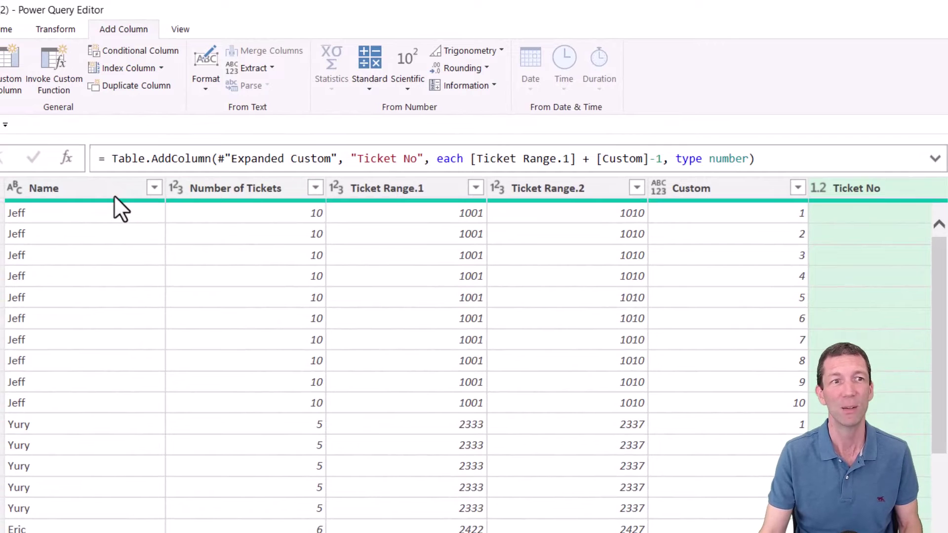
# Step: Remove all columns except Name and Ticket No, then check the resulting rows
pyautogui.click(111, 188)
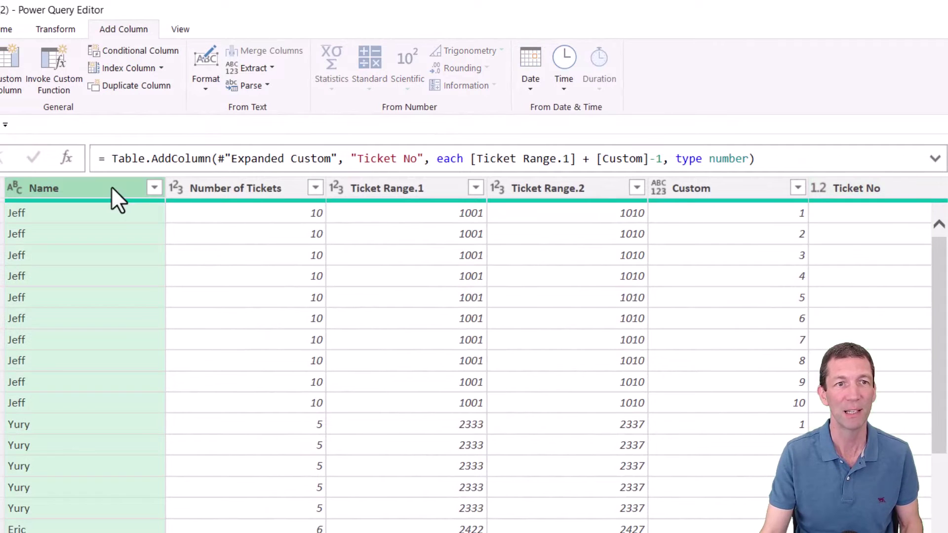
pyautogui.keyDown('ctrl'); pyautogui.click(885, 185); pyautogui.keyUp('ctrl')
pyautogui.rightClick(861, 186)
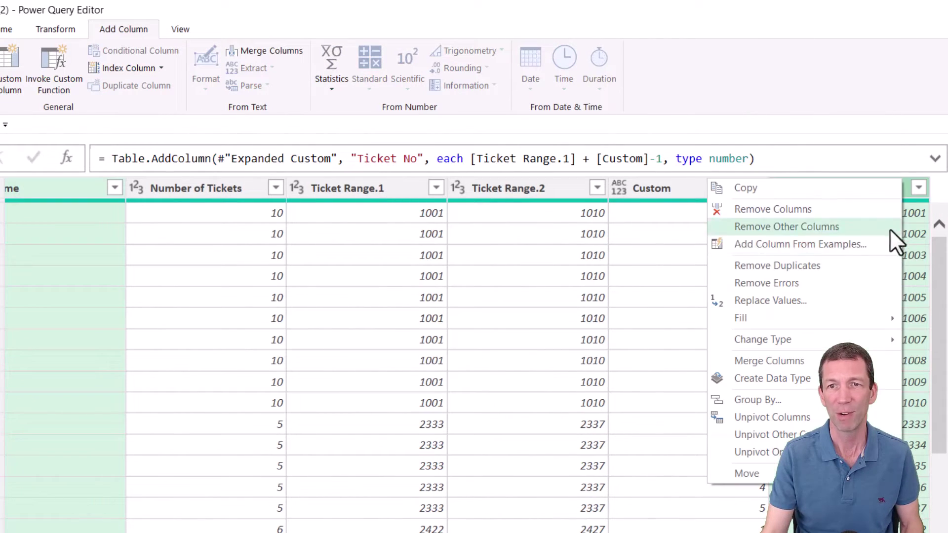
pyautogui.click(836, 226)
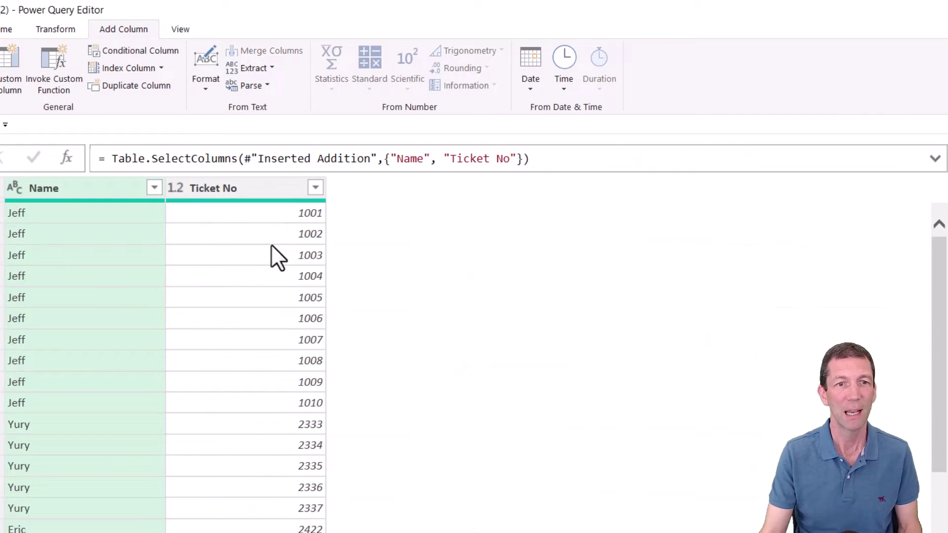
pyautogui.scroll(-5, 257, 345)
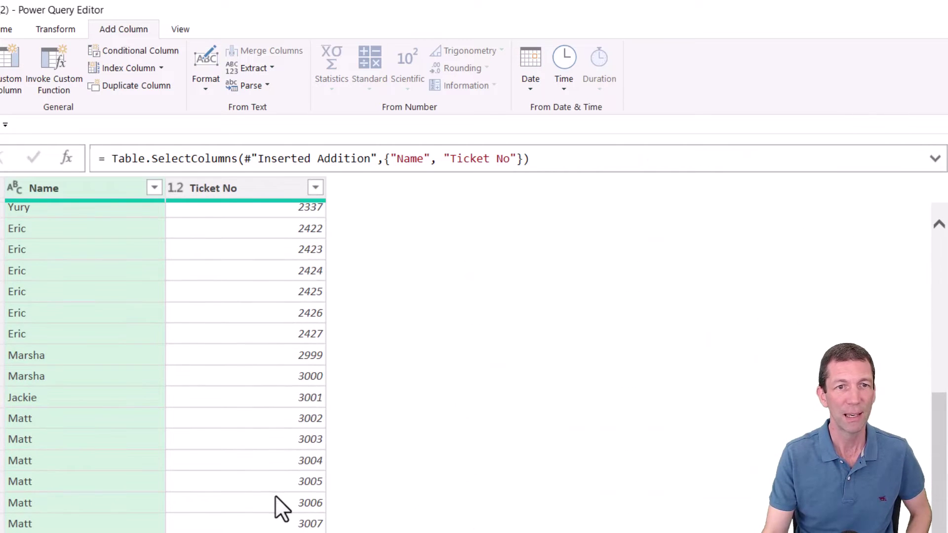
pyautogui.scroll(5, 281, 525)
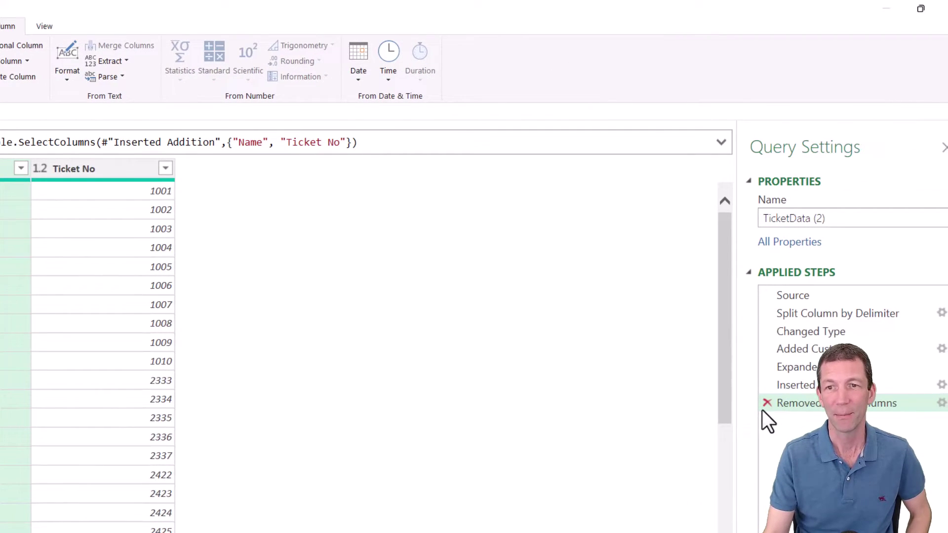
# Step: Return to the step that added the Custom lists and reopen its Custom Column settings
pyautogui.click(765, 387)
pyautogui.click(765, 371)
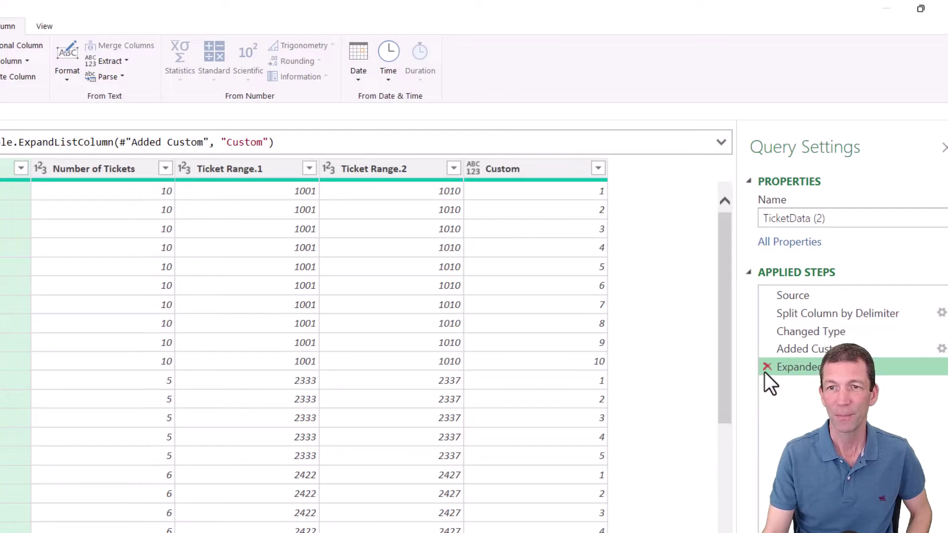
pyautogui.click(896, 346)
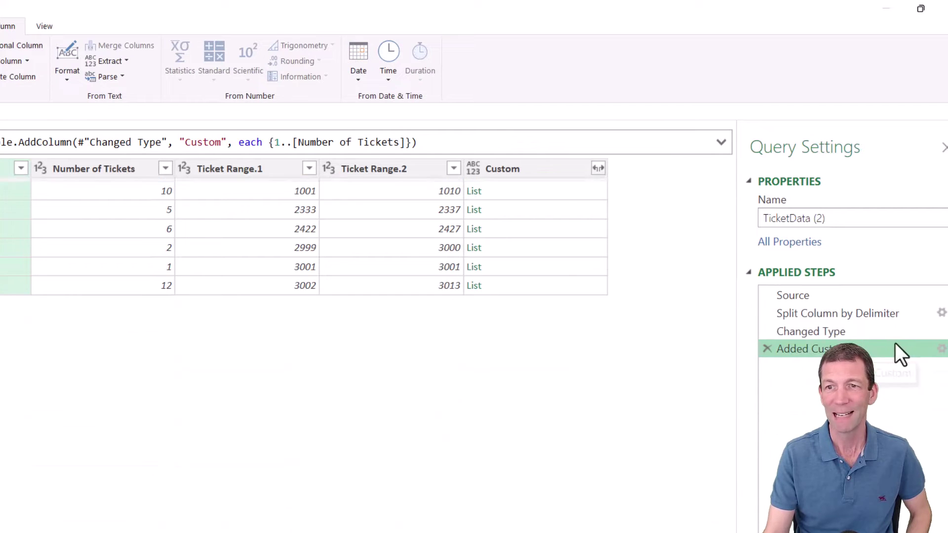
pyautogui.click(942, 350)
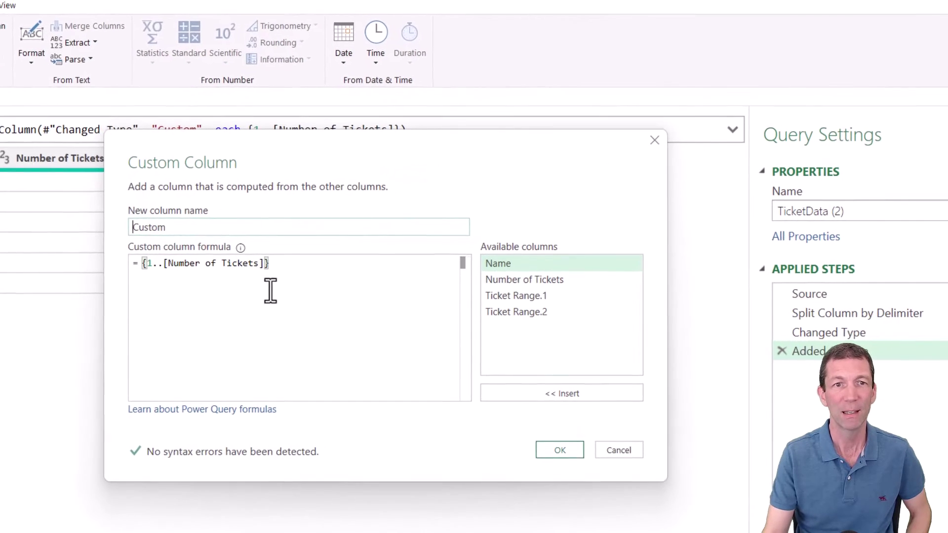
pyautogui.moveTo(364, 165); pyautogui.dragTo(404, 260)
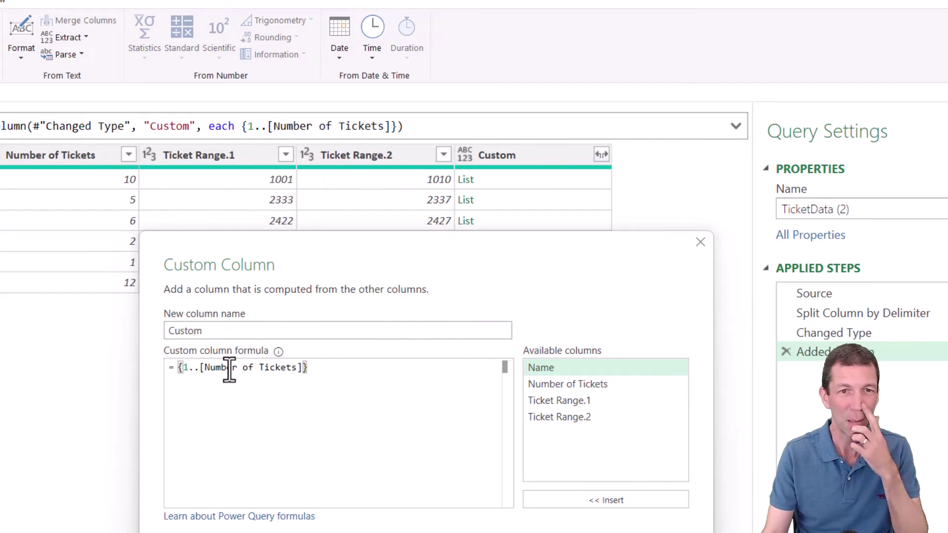
# Step: Replace the Custom formula with {[Ticket Range.1]..[Ticket Range.2]} and confirm
pyautogui.moveTo(187, 367); pyautogui.dragTo(356, 374)
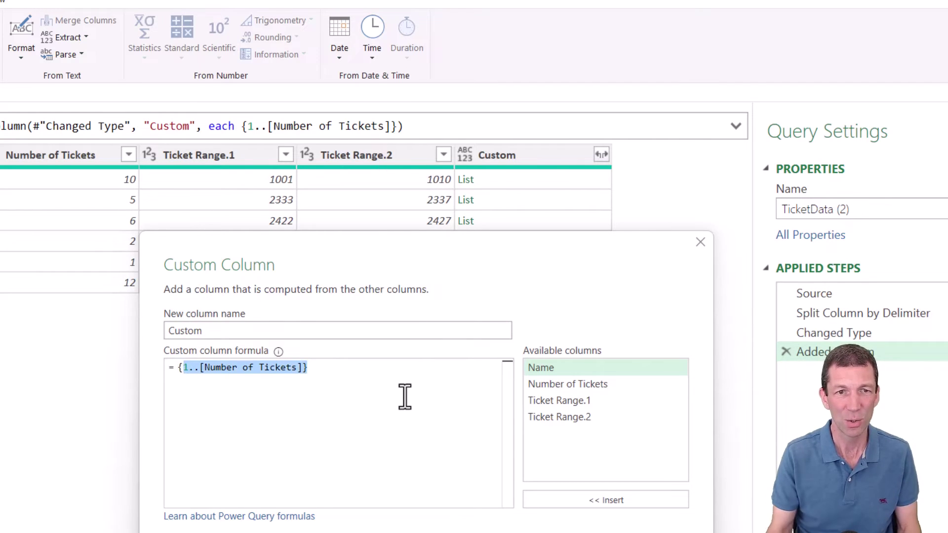
pyautogui.press('BackSpace')
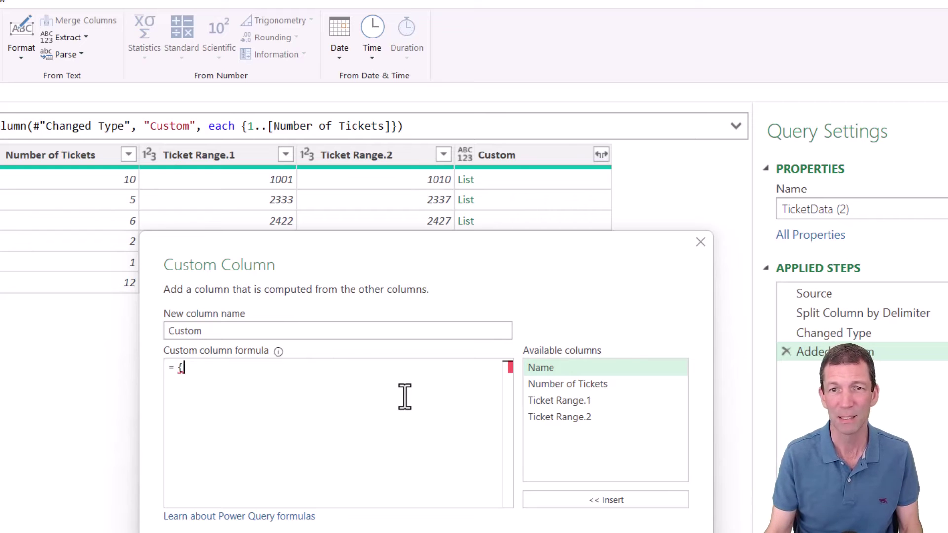
pyautogui.doubleClick(565, 401)
pyautogui.write('..')
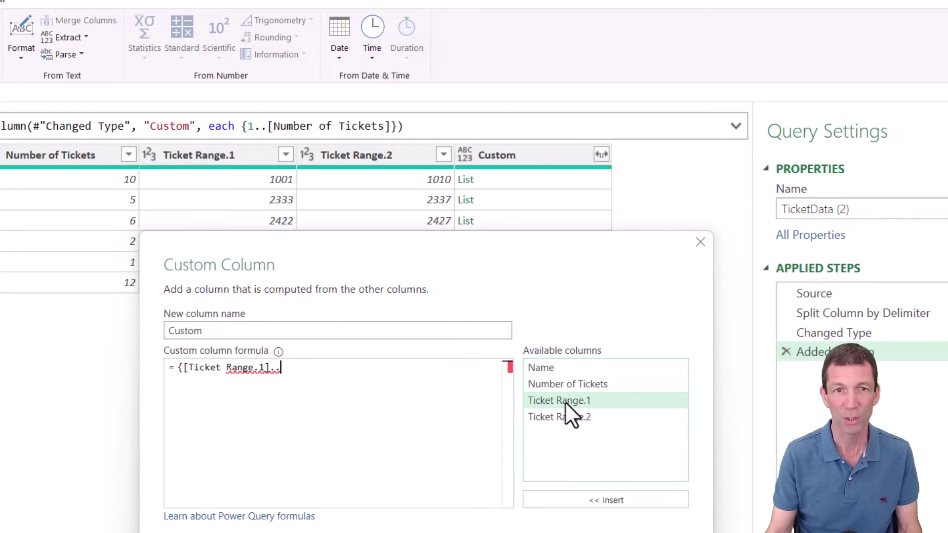
pyautogui.doubleClick(587, 416)
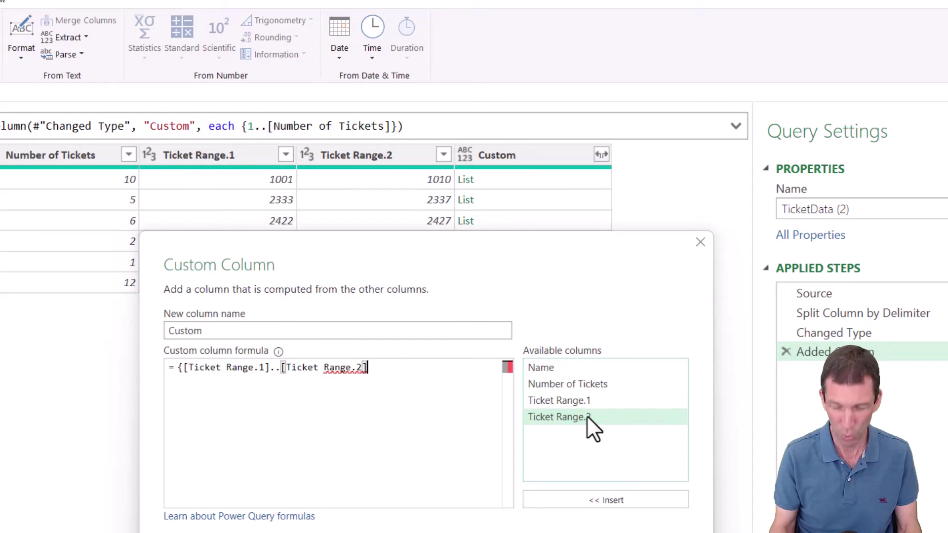
pyautogui.write('}')
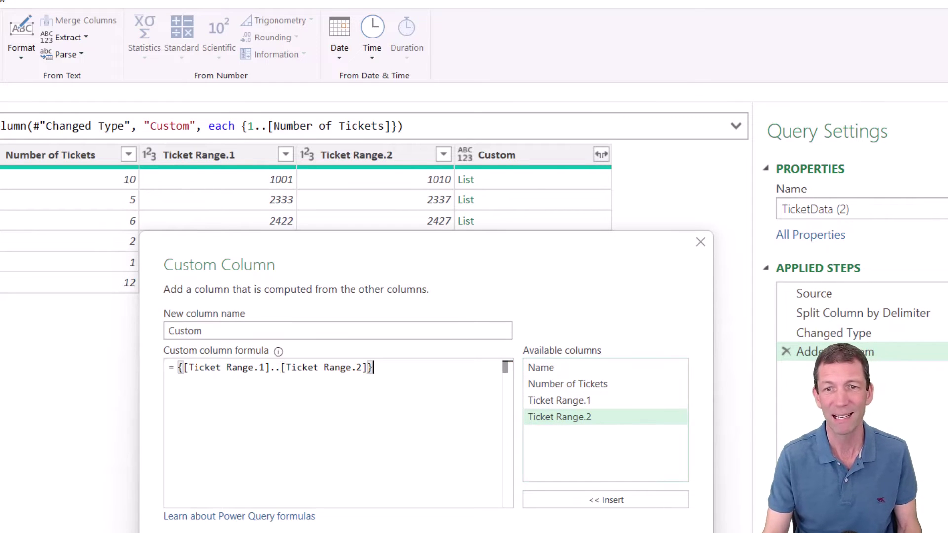
pyautogui.click(637, 531)
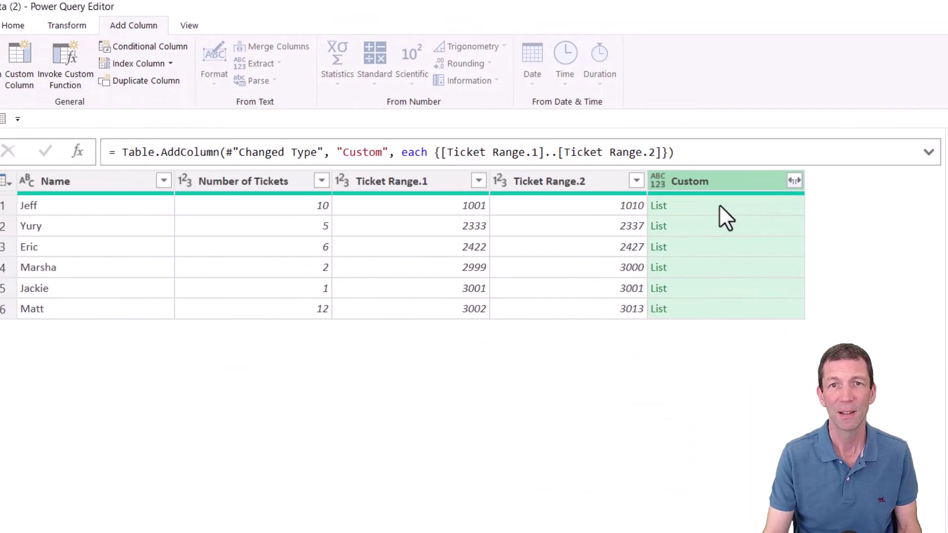
# Step: Preview the ticket lists and expand the Custom column to one row per ticket
pyautogui.click(518, 178)
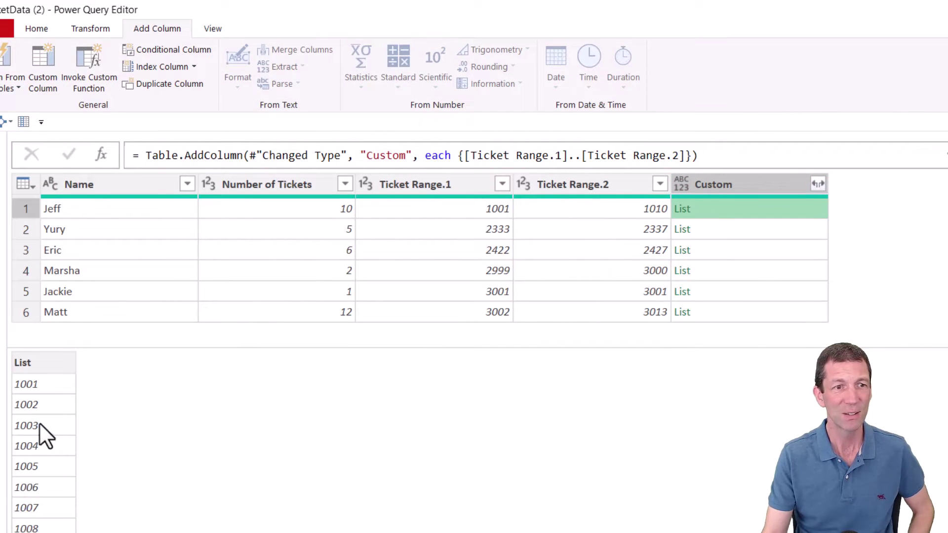
pyautogui.click(736, 232)
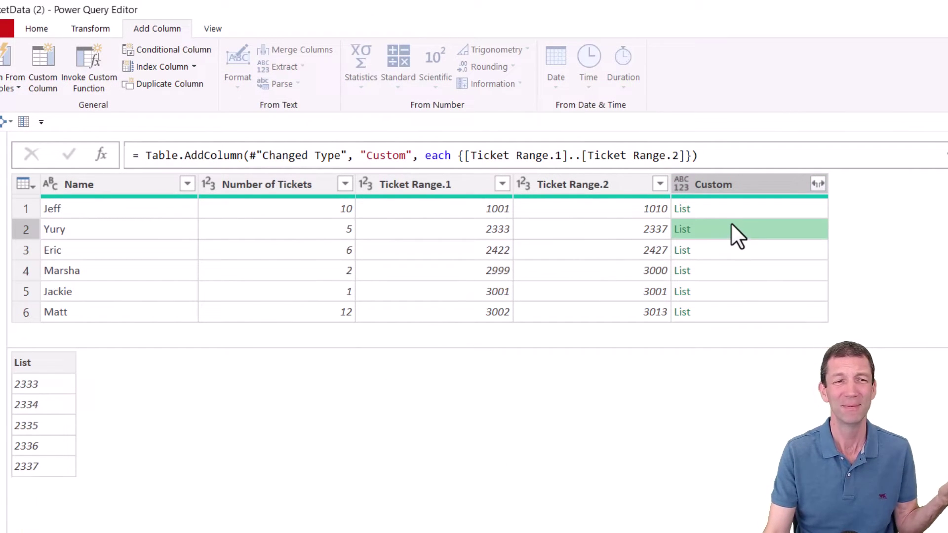
pyautogui.click(818, 183)
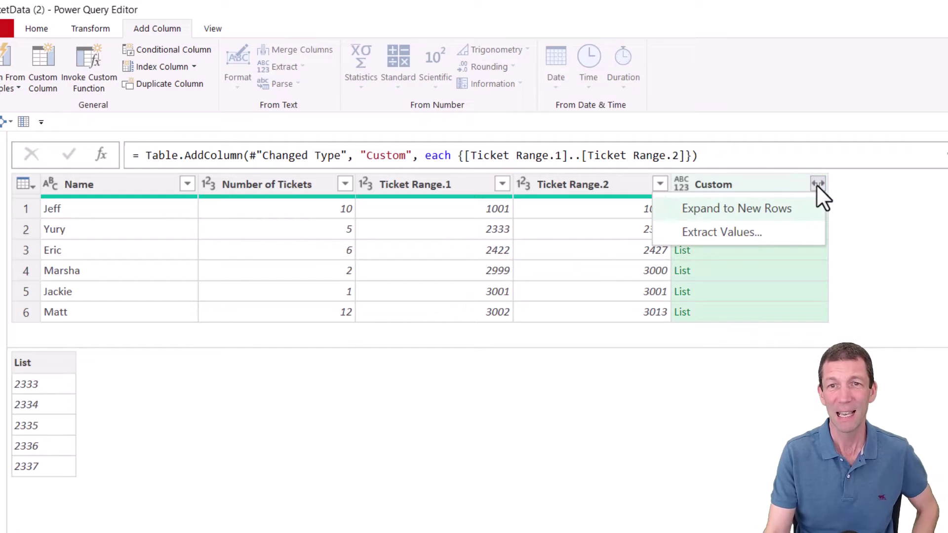
pyautogui.click(758, 210)
# Step: Remove every column other than Name and Custom
pyautogui.click(89, 184)
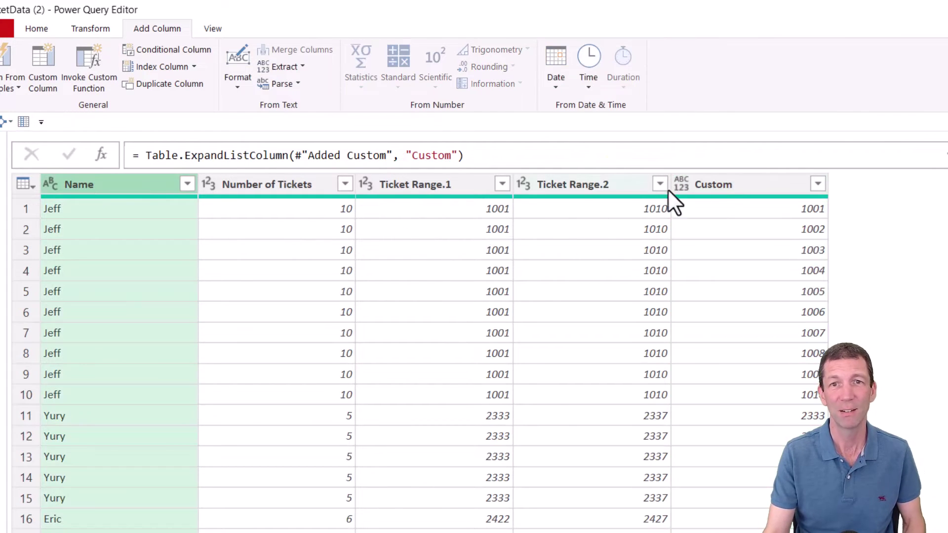
pyautogui.keyDown('ctrl'); pyautogui.click(728, 184); pyautogui.keyUp('ctrl')
pyautogui.rightClick(728, 183)
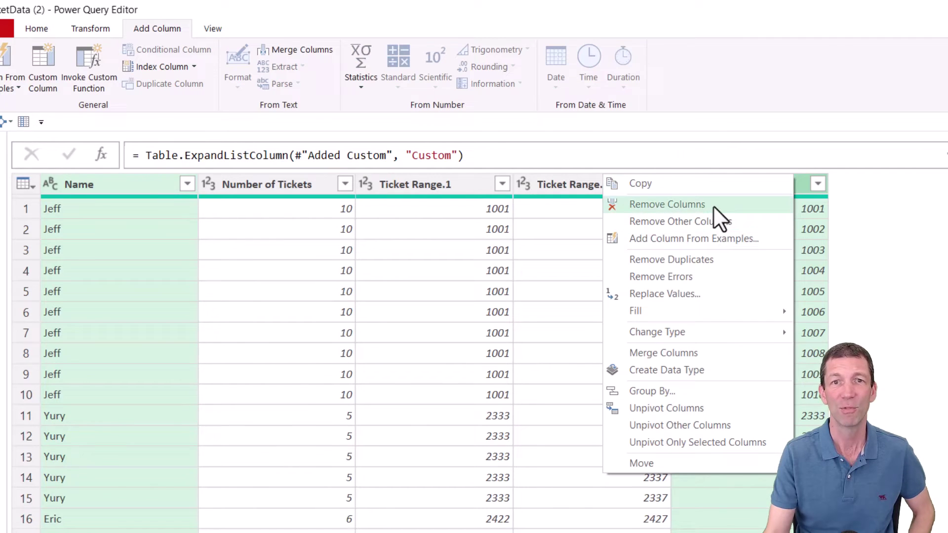
pyautogui.click(711, 221)
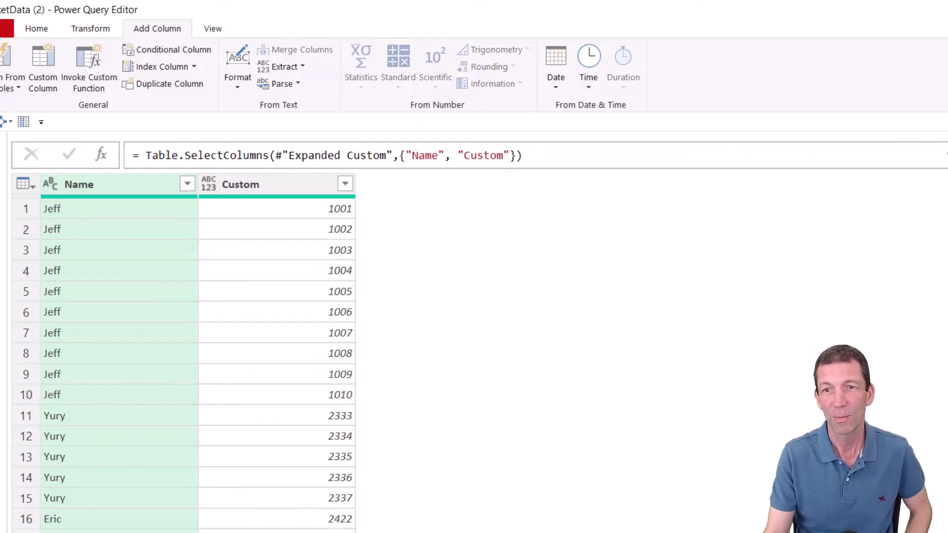
# Step: Reopen the Added Custom step's formula and clear the old range expression
pyautogui.press('Up')
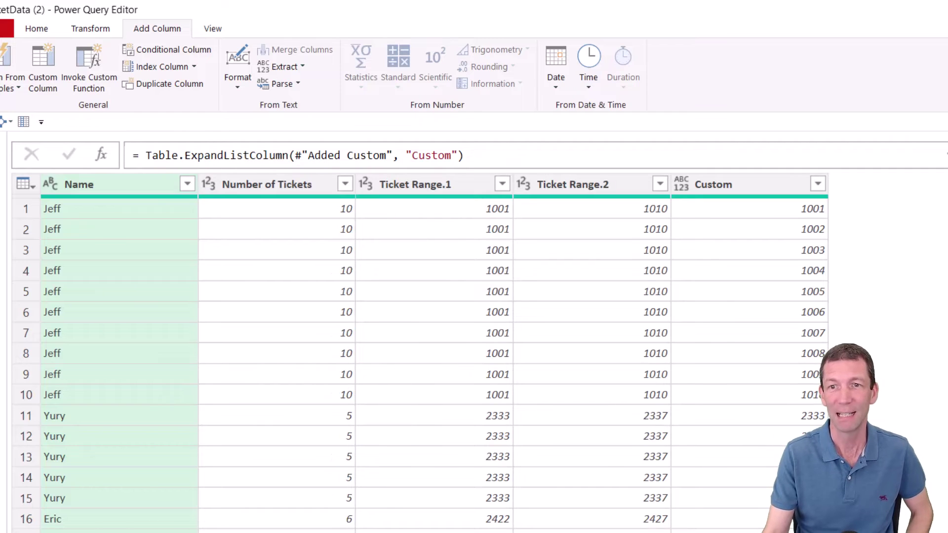
pyautogui.press('Up')
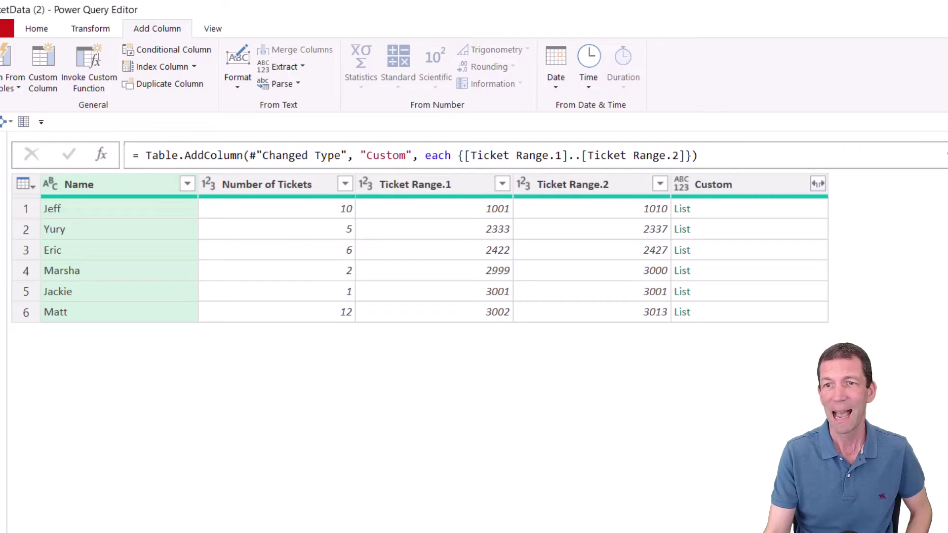
pyautogui.press('Return')
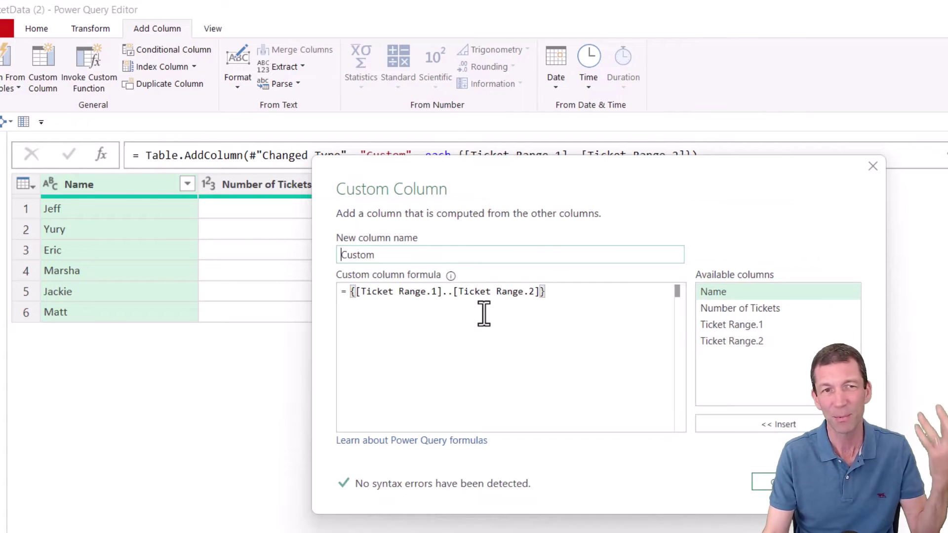
pyautogui.moveTo(582, 300); pyautogui.dragTo(345, 290)
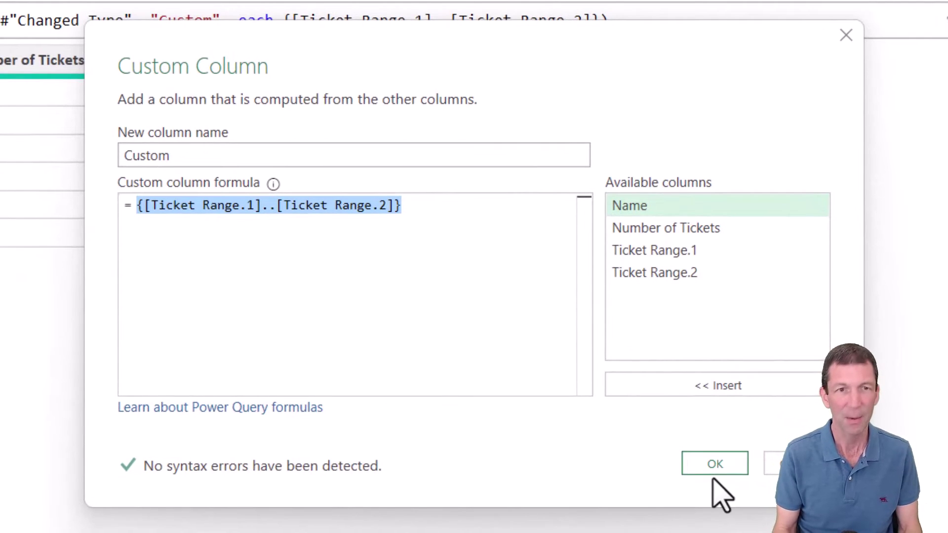
pyautogui.press('Delete')
# Step: Set the Custom formula to List.Numbers([Ticket Range.1],[Number of Tickets]) and preview the first row's list
pyautogui.write('Listn')
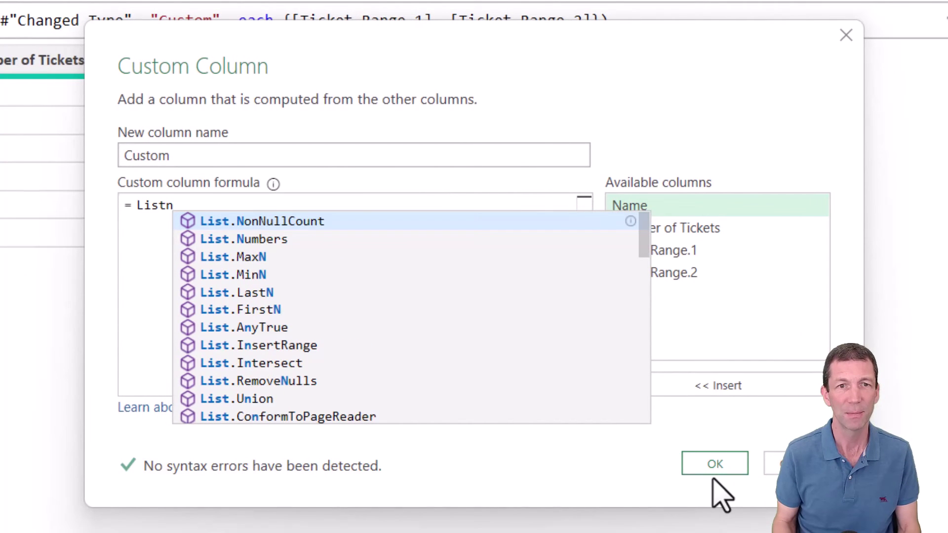
pyautogui.press('Down')
pyautogui.press('Tab')
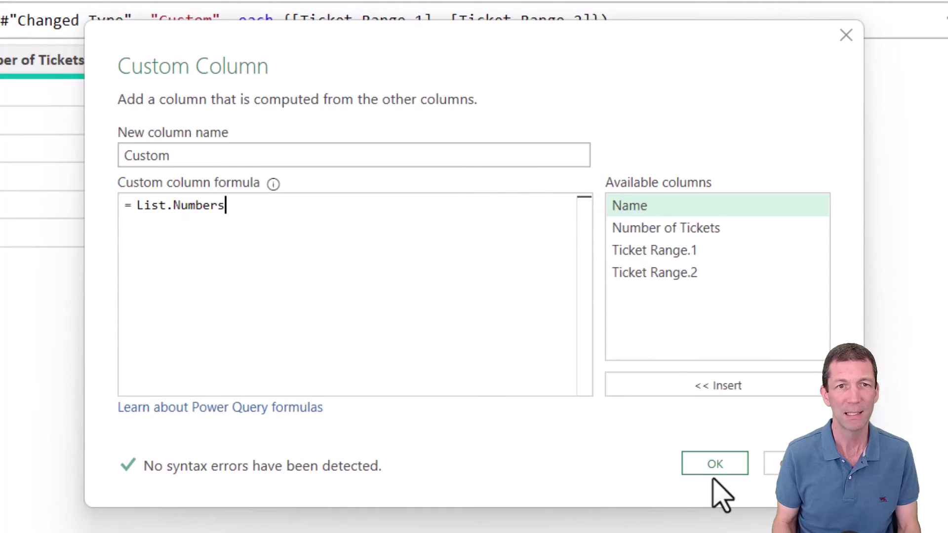
pyautogui.write('(')
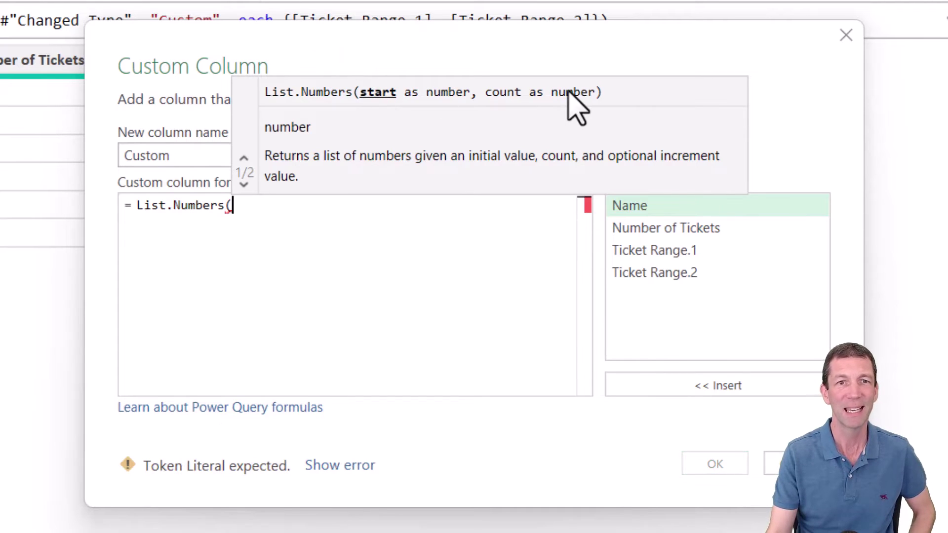
pyautogui.doubleClick(663, 251)
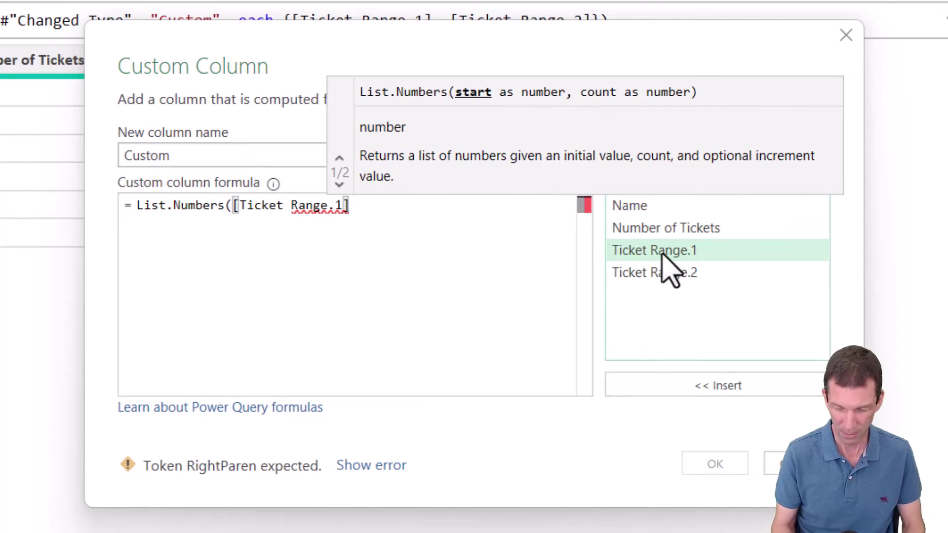
pyautogui.write(',')
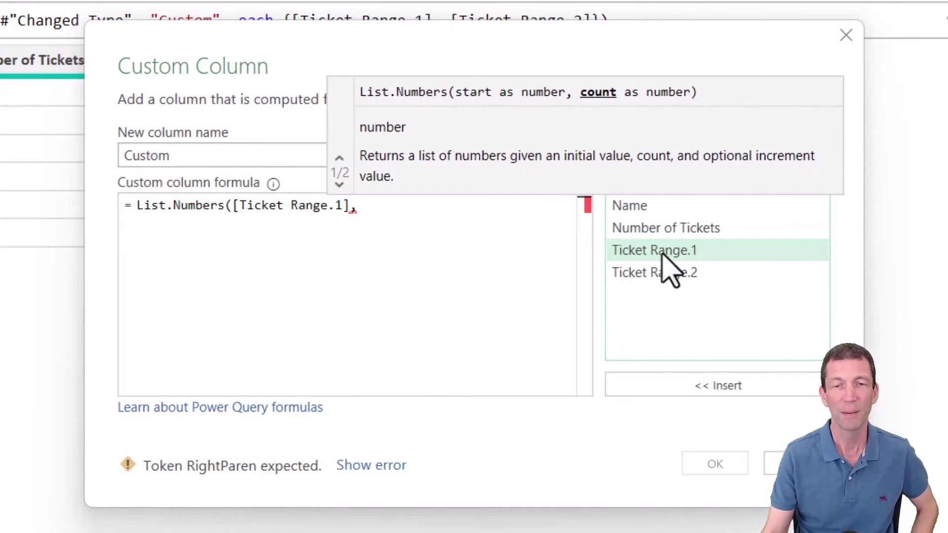
pyautogui.doubleClick(673, 227)
pyautogui.write(')')
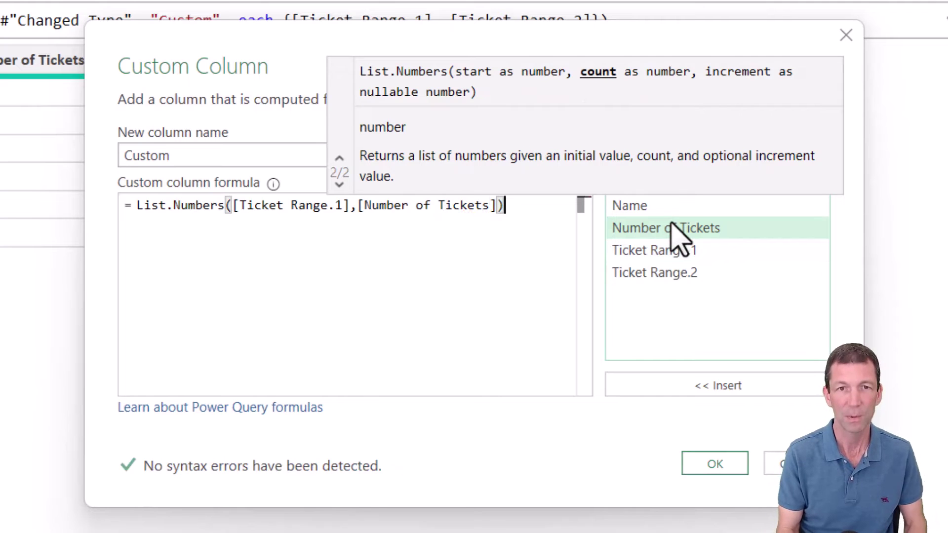
pyautogui.click(721, 467)
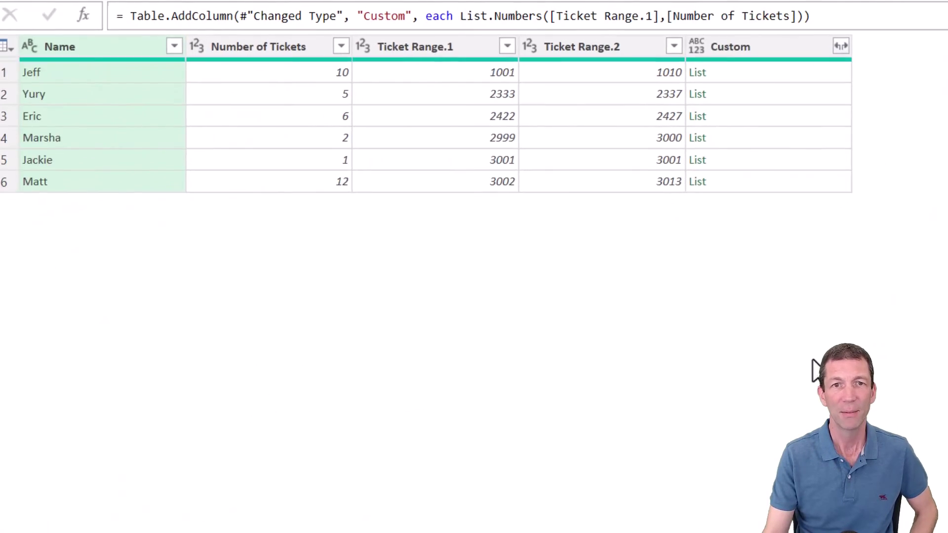
pyautogui.click(798, 70)
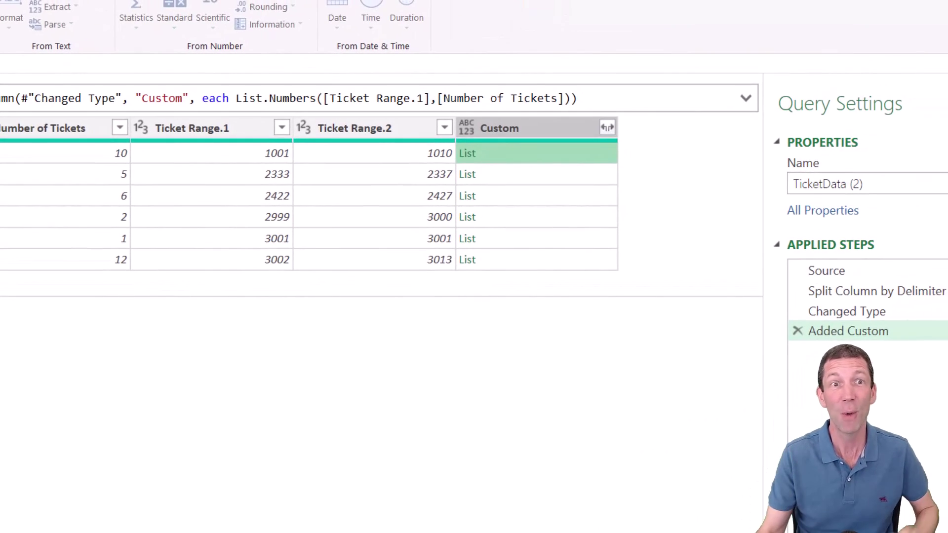
# Step: Delete the Added Custom, Changed Type and Split Column steps, leaving only Source
pyautogui.click(798, 332)
pyautogui.click(798, 312)
pyautogui.click(794, 291)
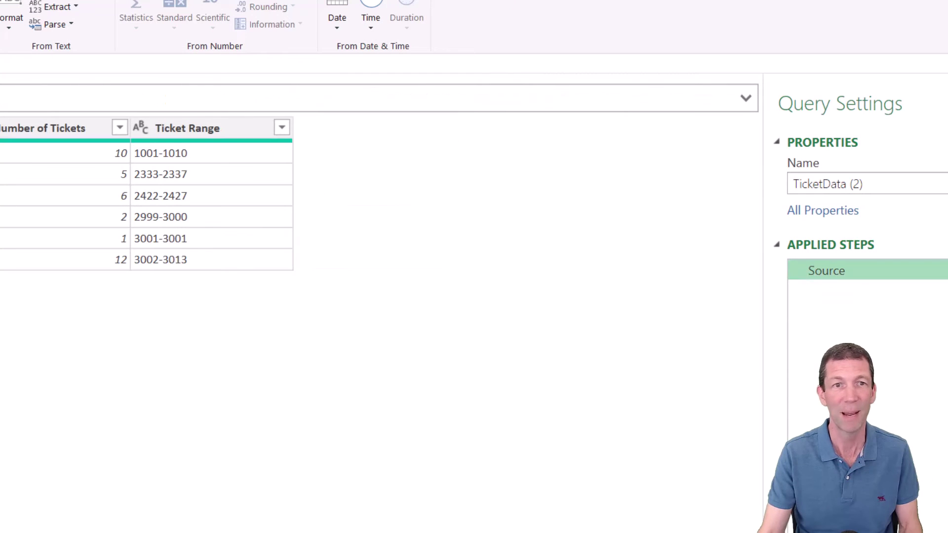
# Step: Add a Custom column with Replacer.ReplaceText([Ticket Range],"-","..") to turn 1001-1010 into 1001..1010
pyautogui.click(189, 127)
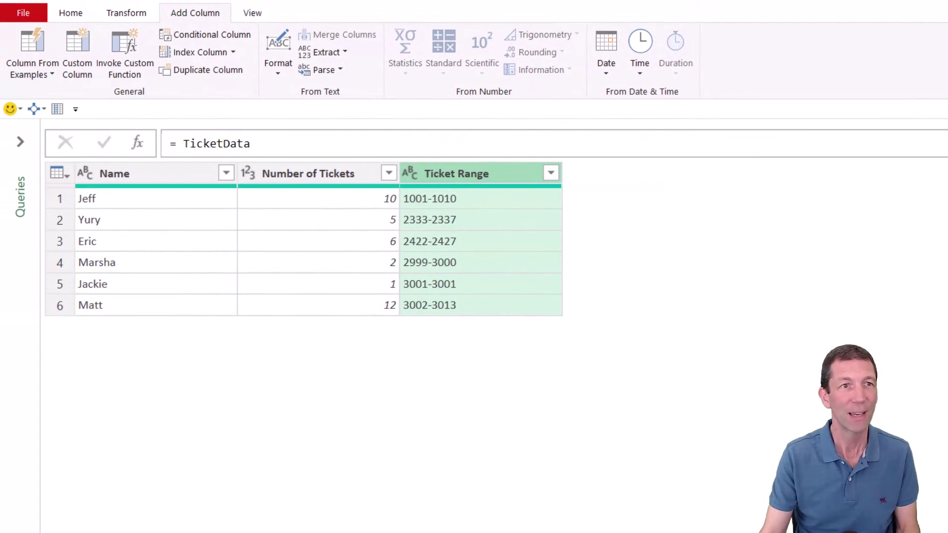
pyautogui.click(77, 40)
pyautogui.click(514, 302)
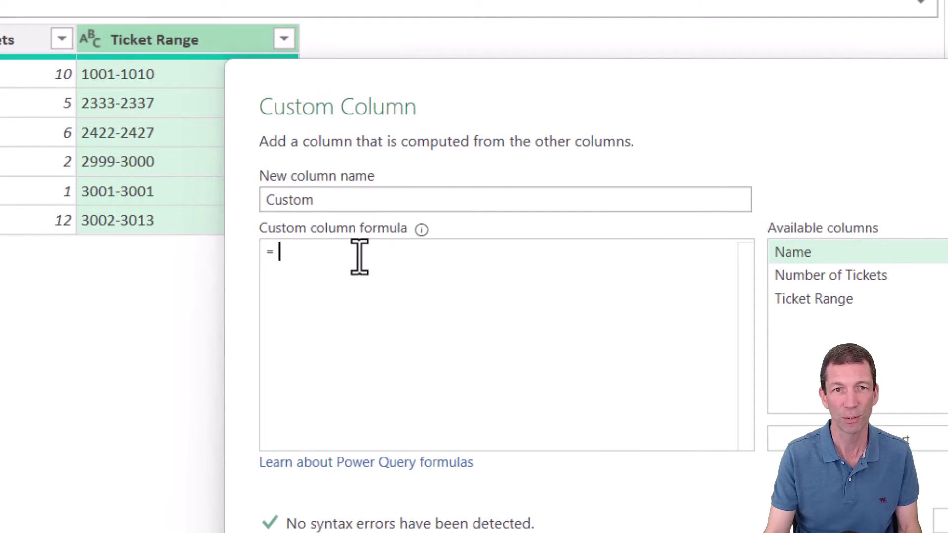
pyautogui.write('repl')
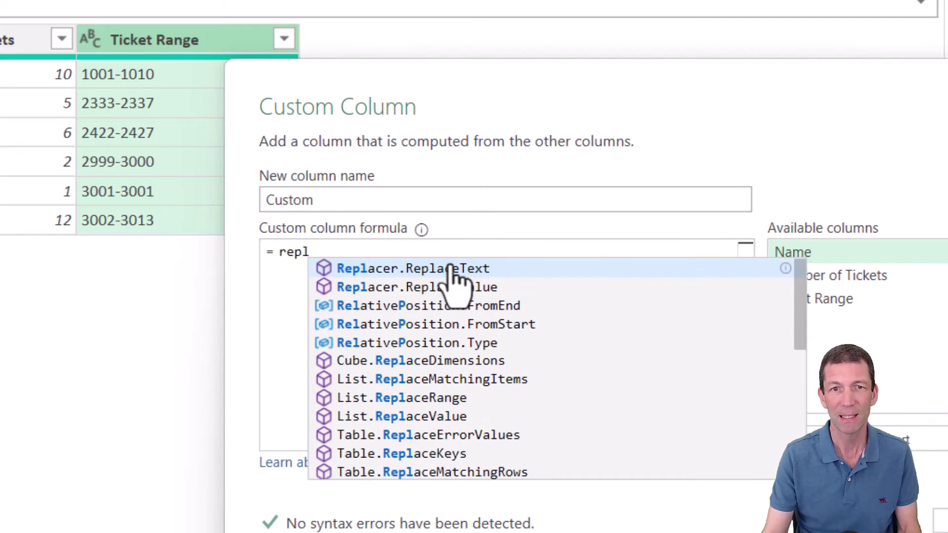
pyautogui.click(449, 267)
pyautogui.write('(')
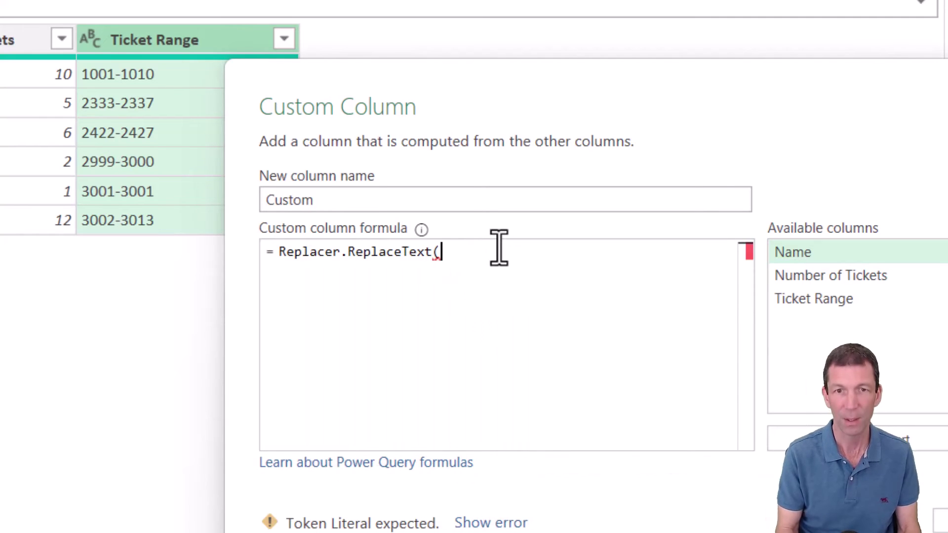
pyautogui.doubleClick(861, 299)
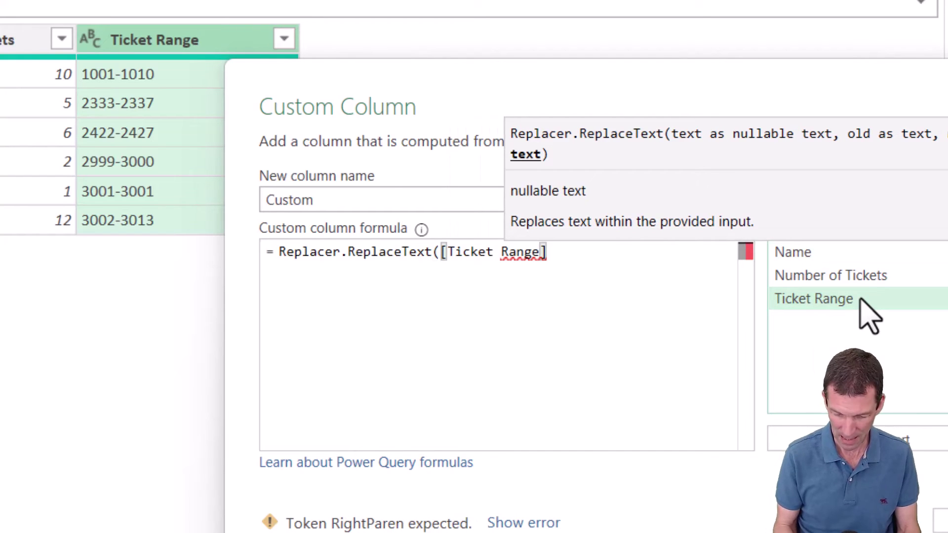
pyautogui.write(',"-')
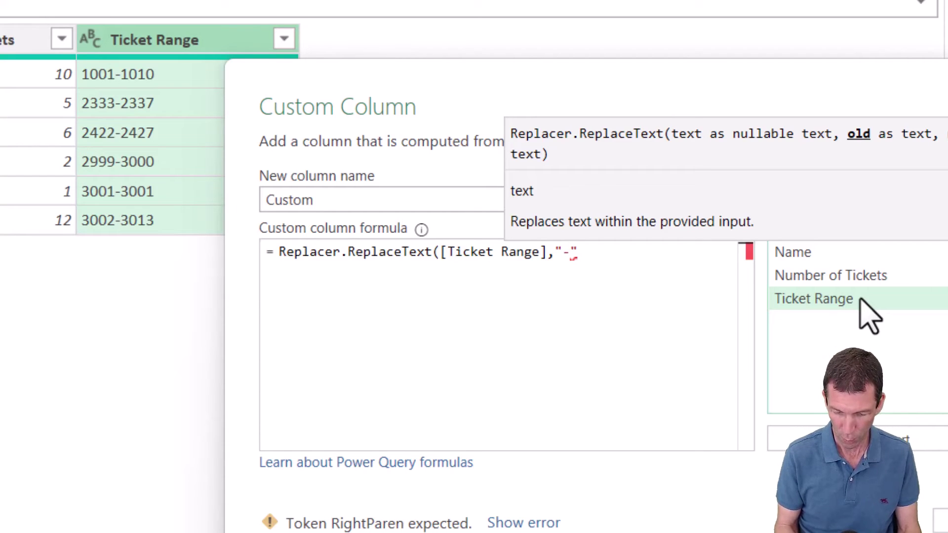
pyautogui.write('","')
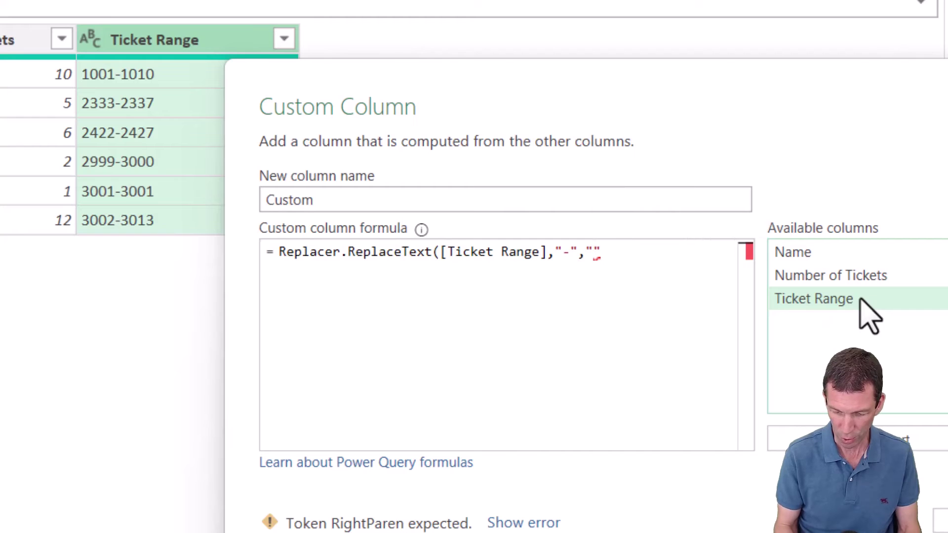
pyautogui.write('..")')
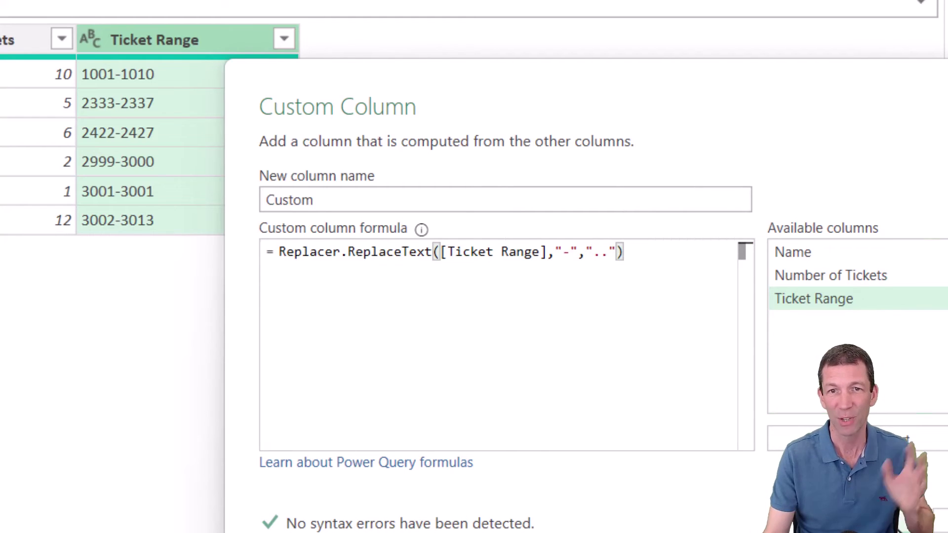
pyautogui.press('Return')
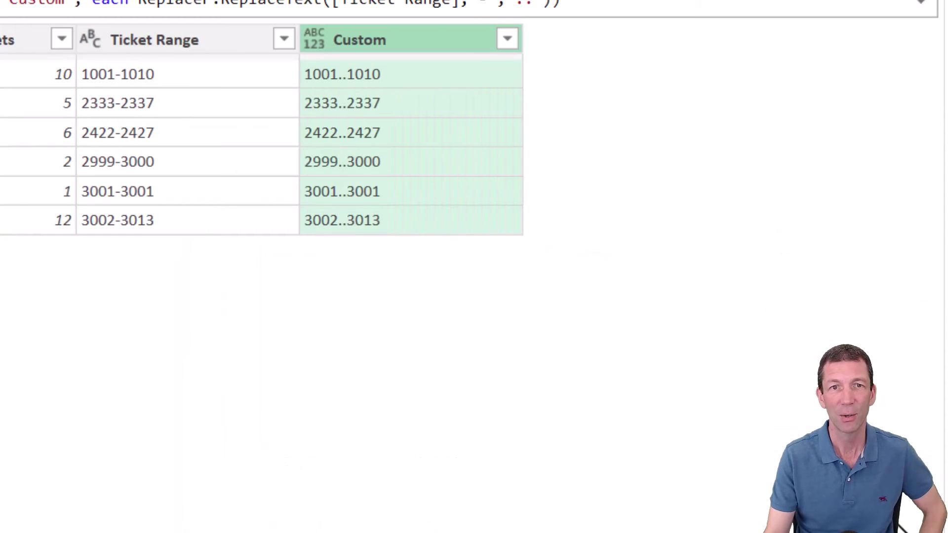
# Step: Wrap the Replacer.ReplaceText formula in { } and preview the first two rows' Custom lists
pyautogui.click(387, 79)
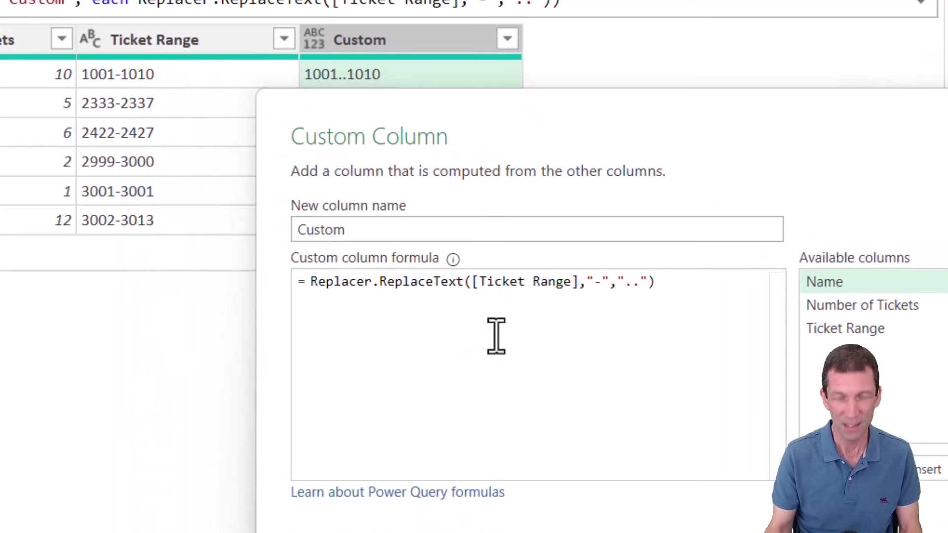
pyautogui.click(310, 282)
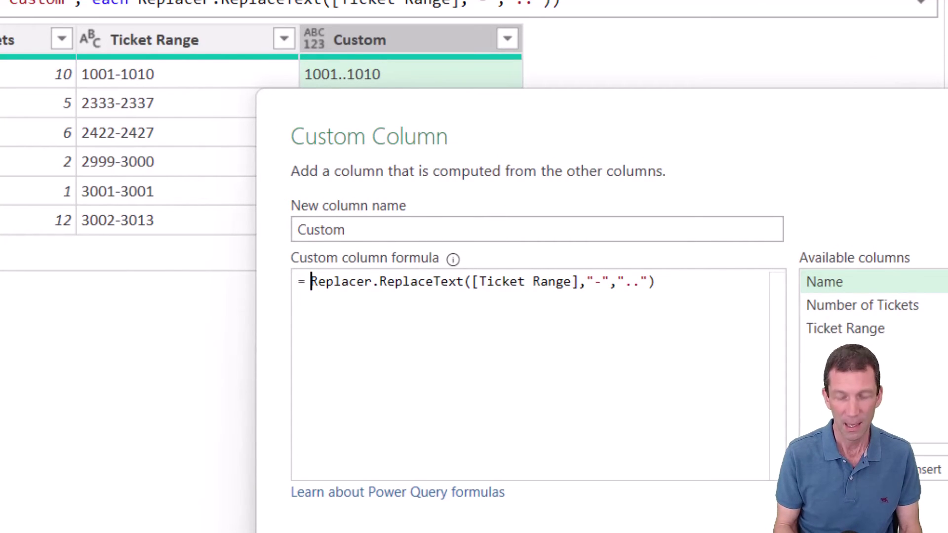
pyautogui.write('{')
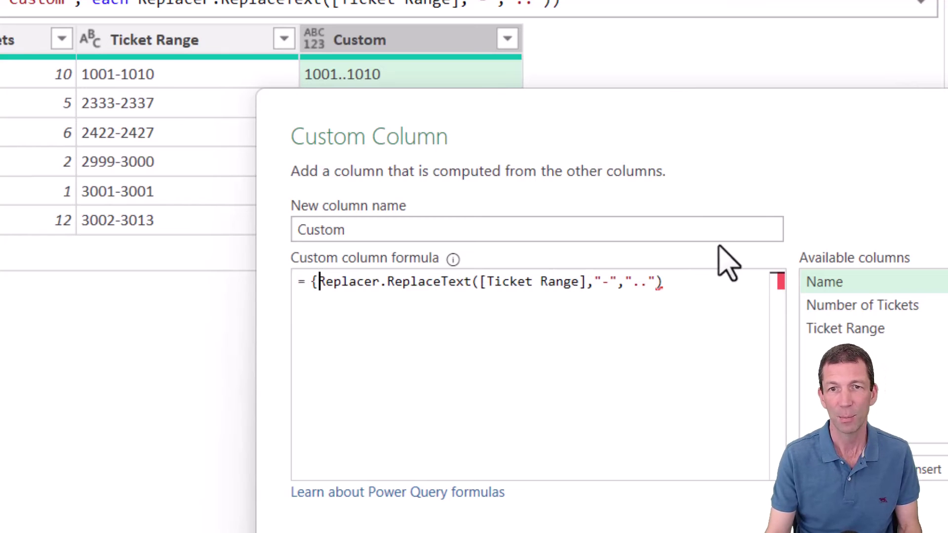
pyautogui.click(695, 282)
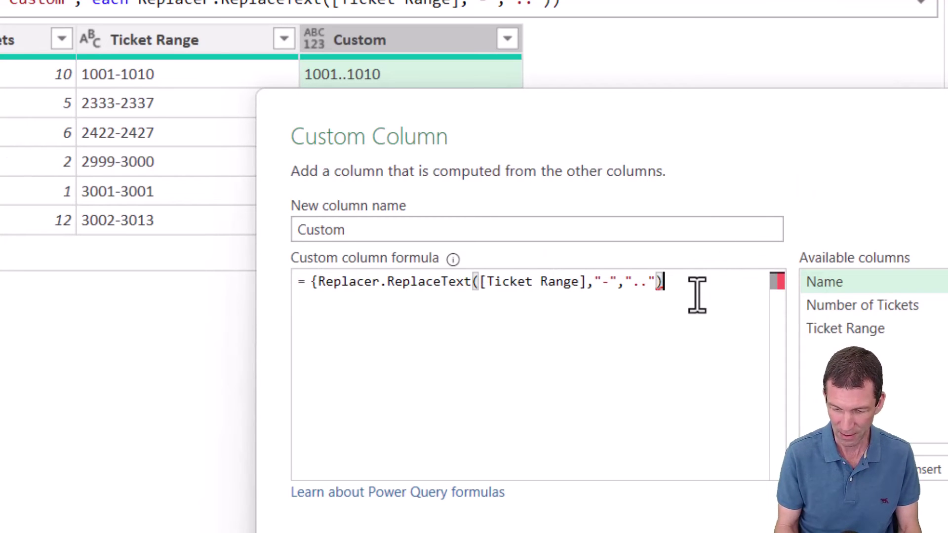
pyautogui.write('}')
pyautogui.click(864, 531)
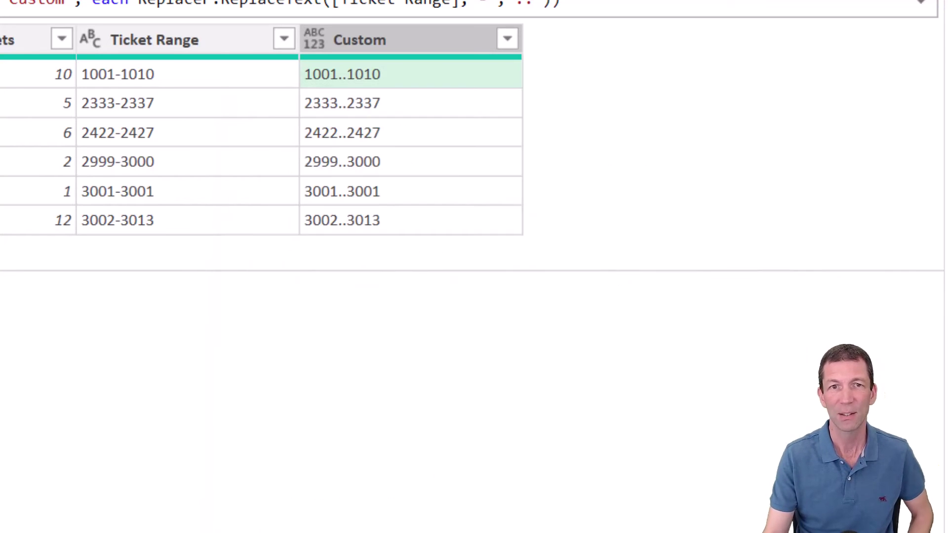
pyautogui.click(378, 74)
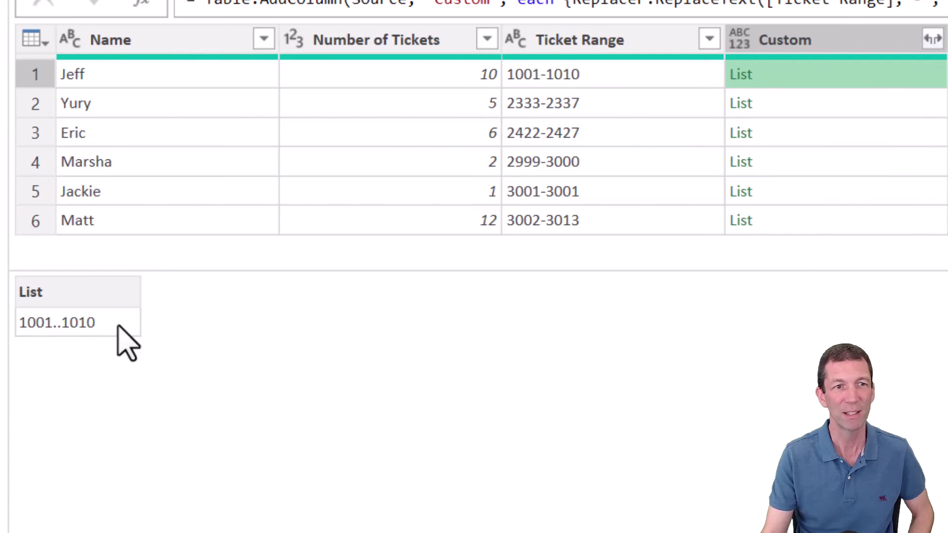
pyautogui.click(860, 106)
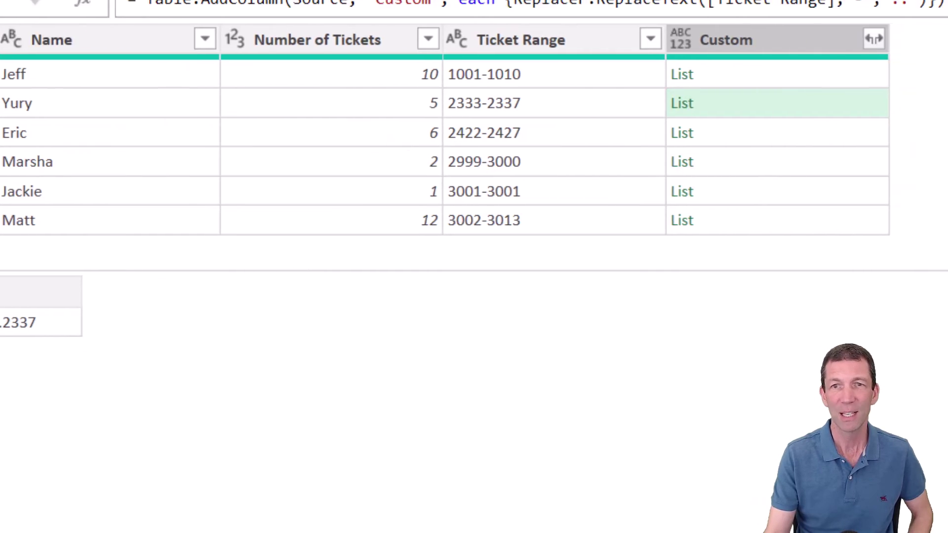
# Step: Change the Custom formula to "{"& Replacer.ReplaceText([Ticket Range],"-","..")&"}", yielding text like {1001..1010}
pyautogui.click(87, 191)
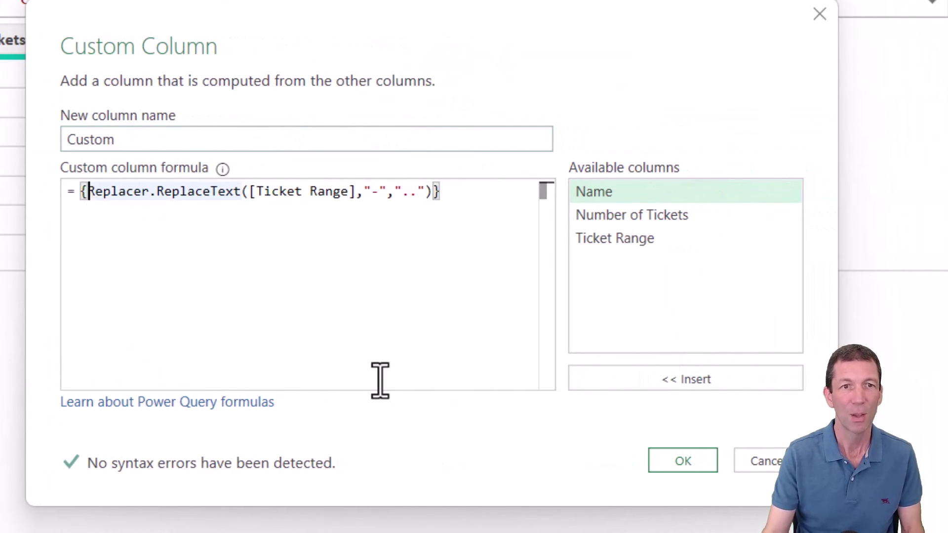
pyautogui.press('Left')
pyautogui.write('"')
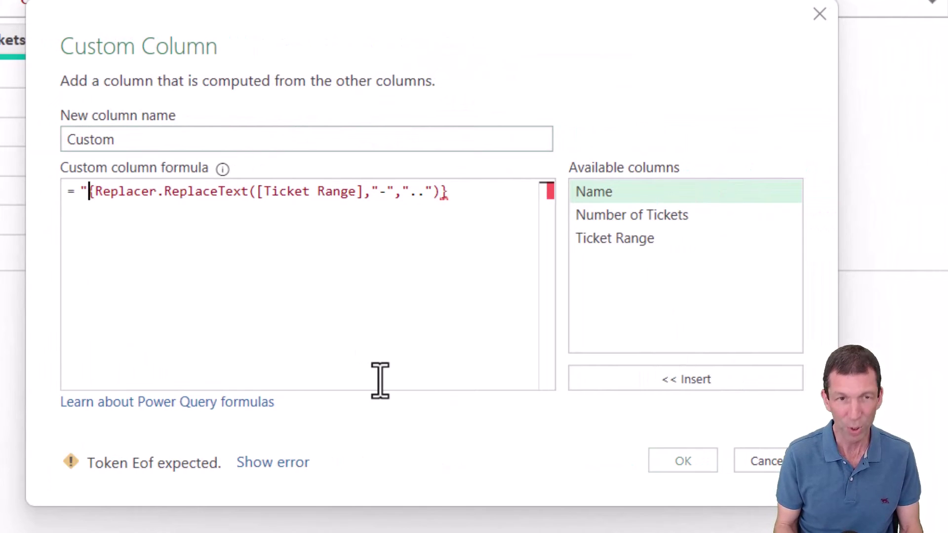
pyautogui.press('Right')
pyautogui.write('"')
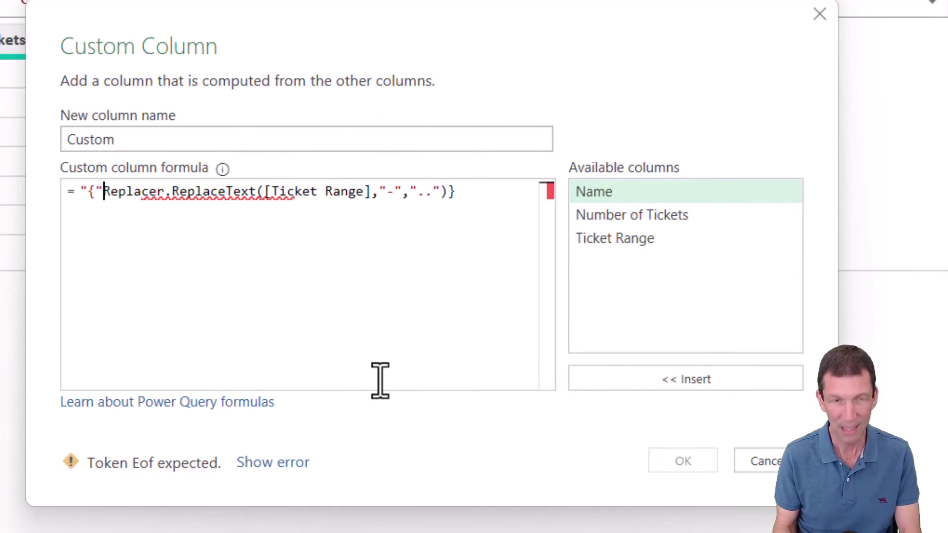
pyautogui.write('&')
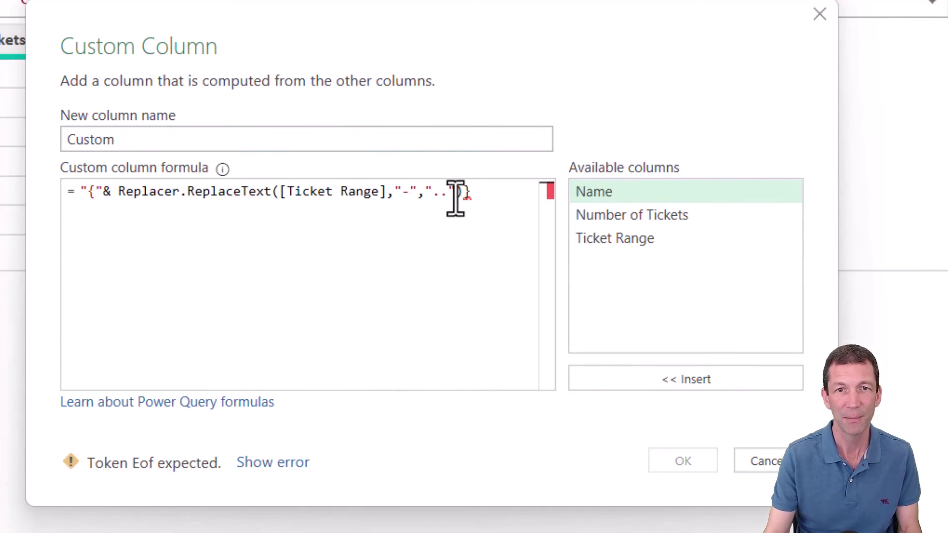
pyautogui.click(464, 192)
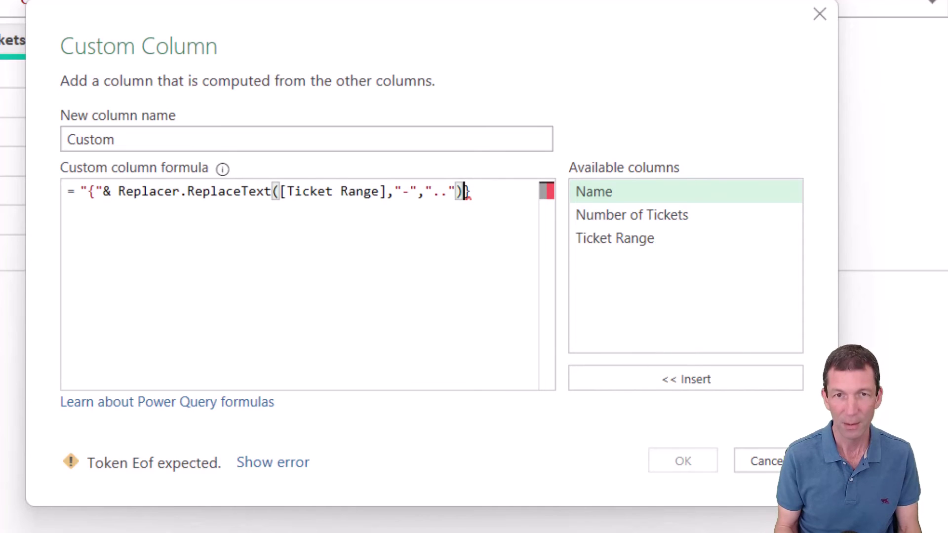
pyautogui.write('&"')
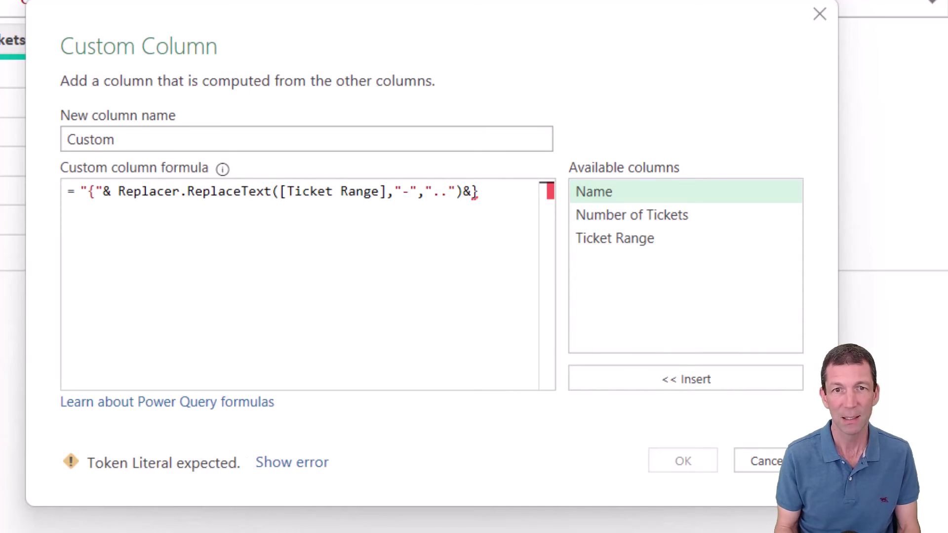
pyautogui.press('BackSpace')
pyautogui.press('End')
pyautogui.write('"')
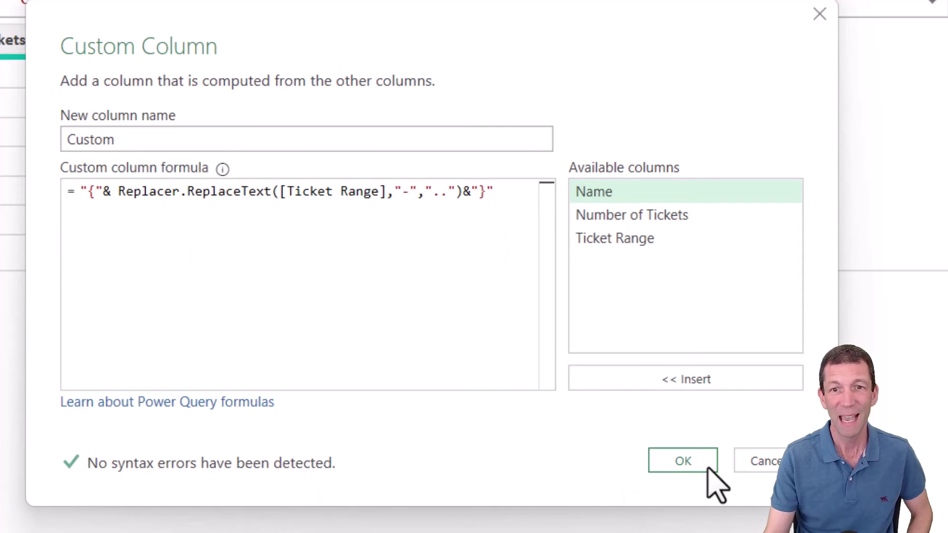
pyautogui.click(700, 453)
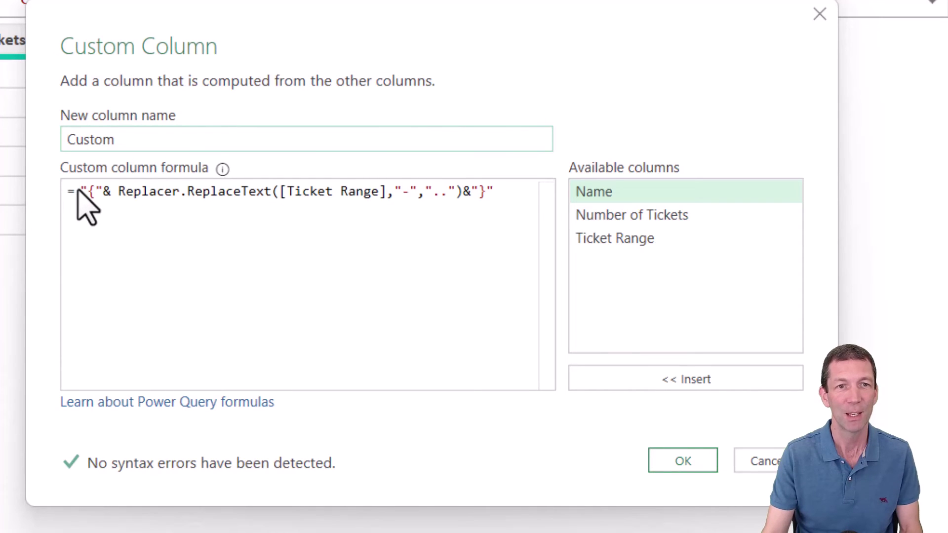
pyautogui.click(84, 198)
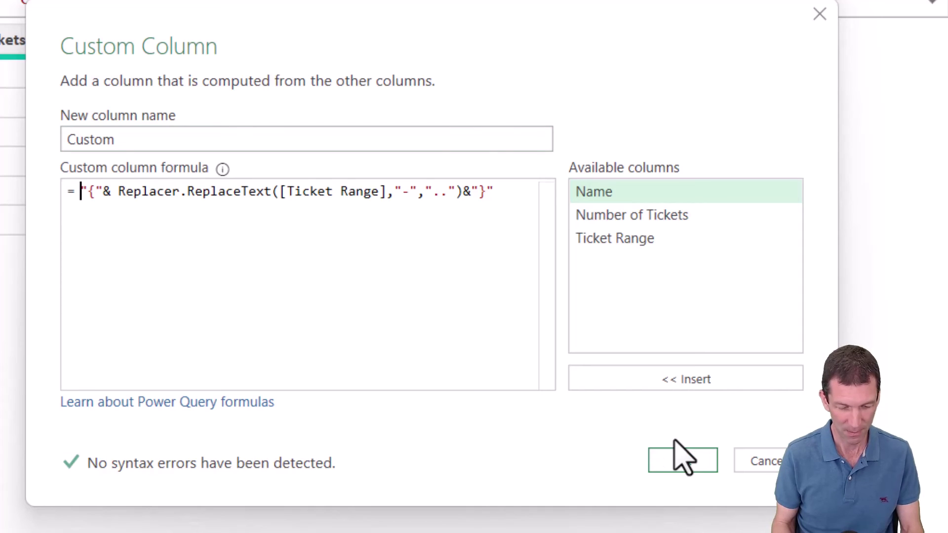
# Step: Wrap the braced text expression in Expression.Evaluate( ), spread over separate lines, and confirm
pyautogui.write('eval')
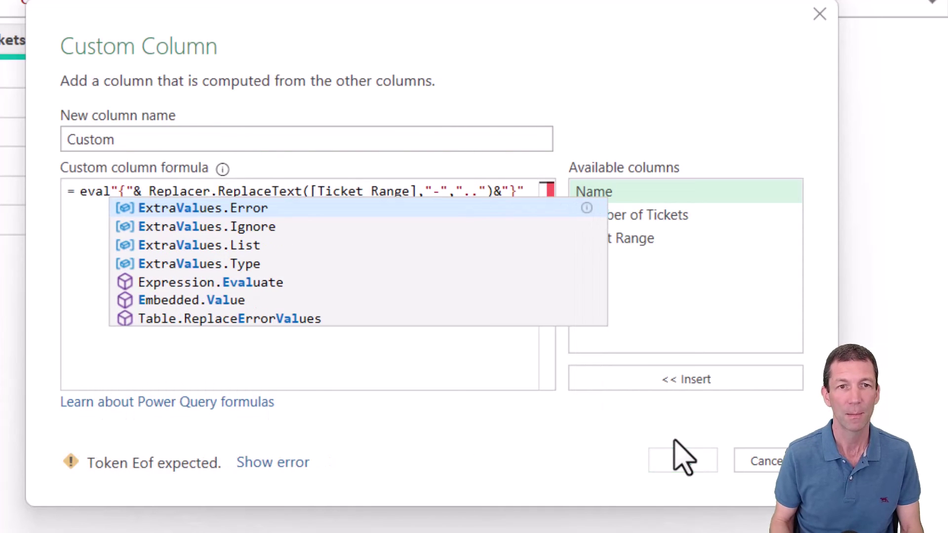
pyautogui.press('Down')
pyautogui.press('Down')
pyautogui.press('Down')
pyautogui.press('Down')
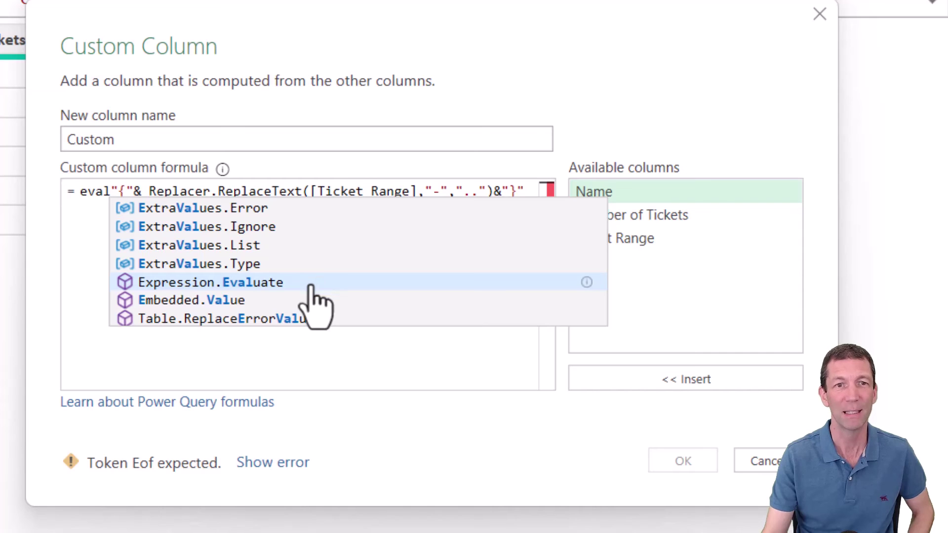
pyautogui.press('Tab')
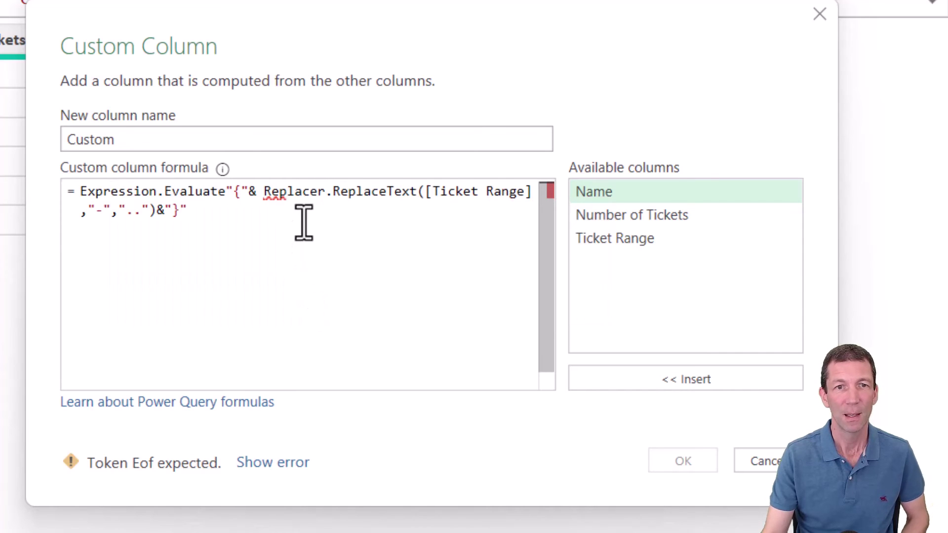
pyautogui.click(226, 191)
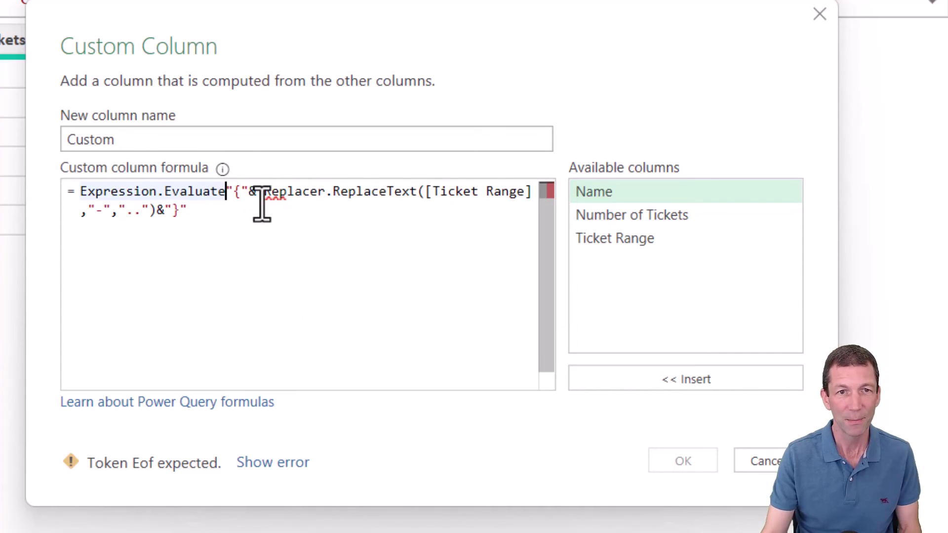
pyautogui.click(262, 195)
pyautogui.press('Left')
pyautogui.press('Left')
pyautogui.press('Left')
pyautogui.press('Left')
pyautogui.press('Left')
pyautogui.write('(')
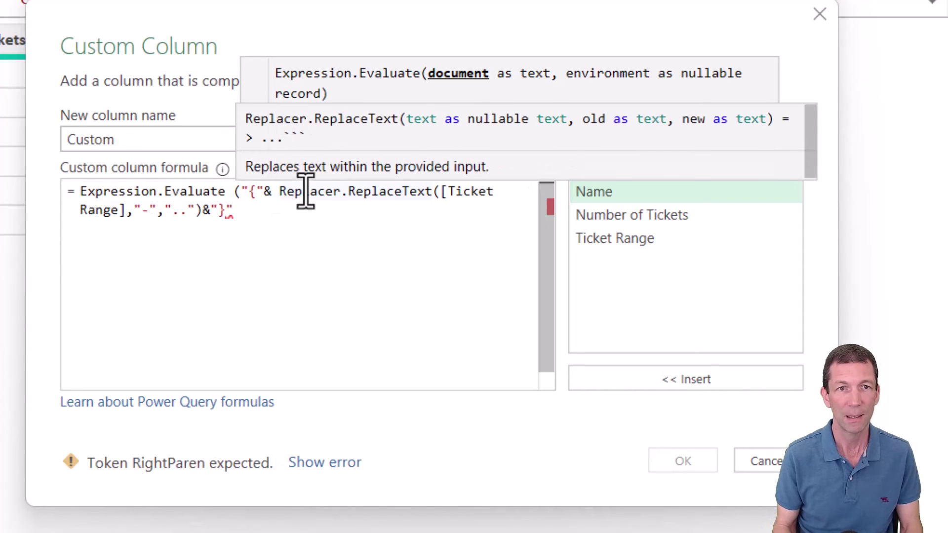
pyautogui.press('Return')
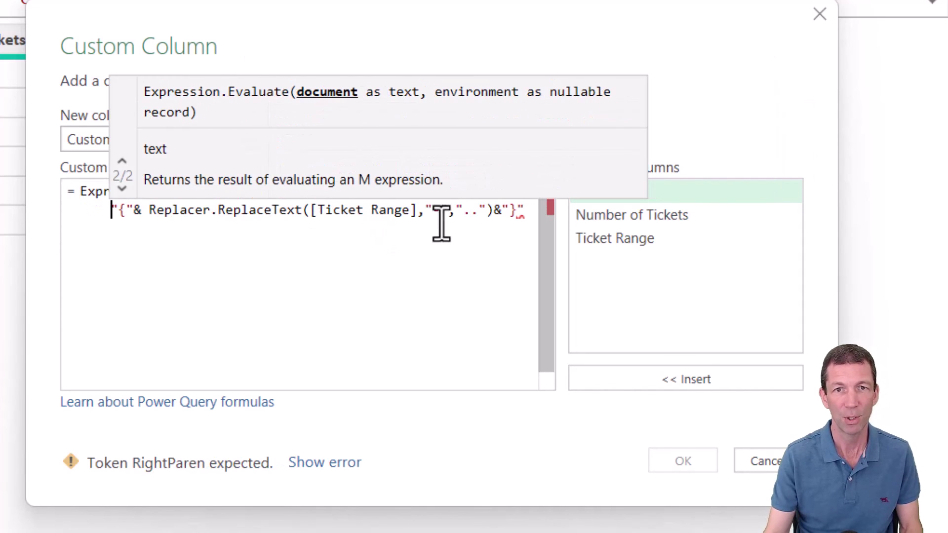
pyautogui.click(521, 217)
pyautogui.press('Return')
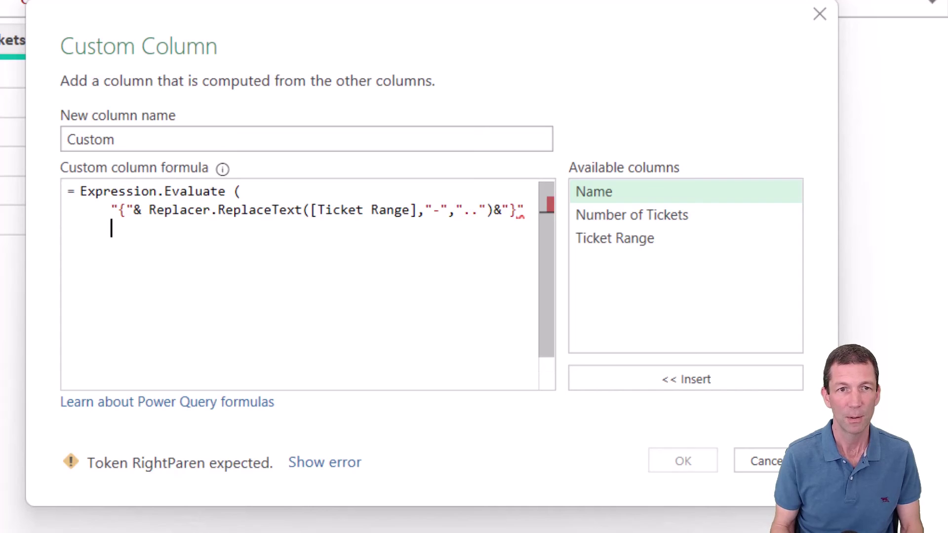
pyautogui.write(')')
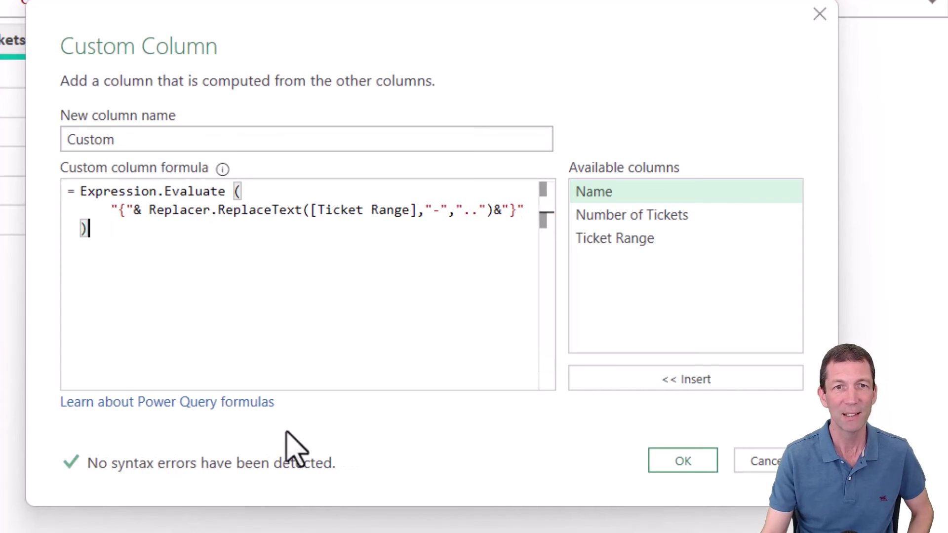
pyautogui.click(700, 464)
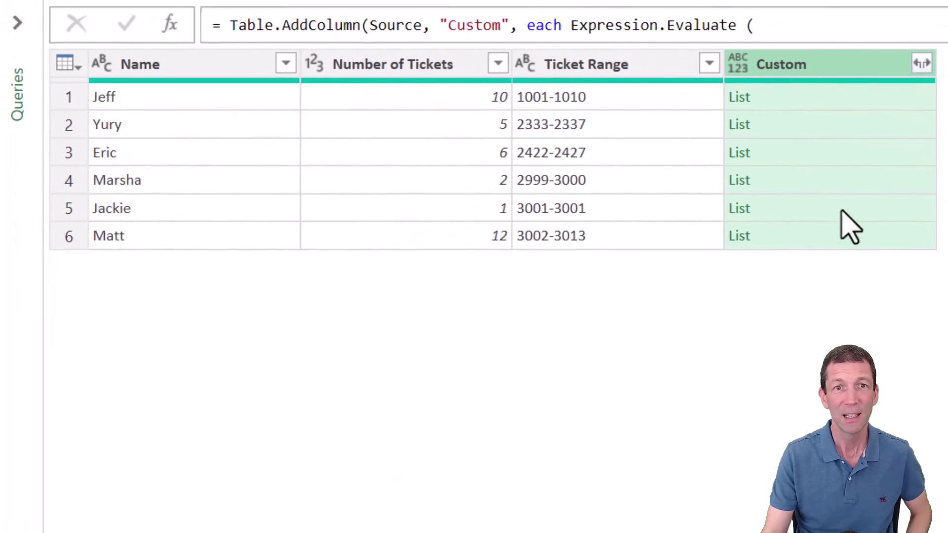
# Step: Preview the first row's ticket list (1001, 1002, 1003…) and expand the formula bar to show all lines
pyautogui.click(800, 103)
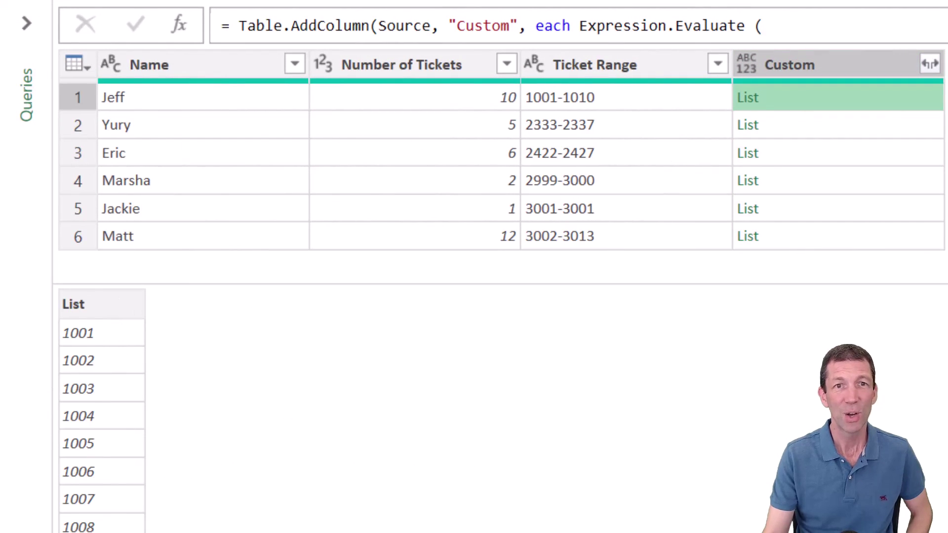
pyautogui.click(846, 46)
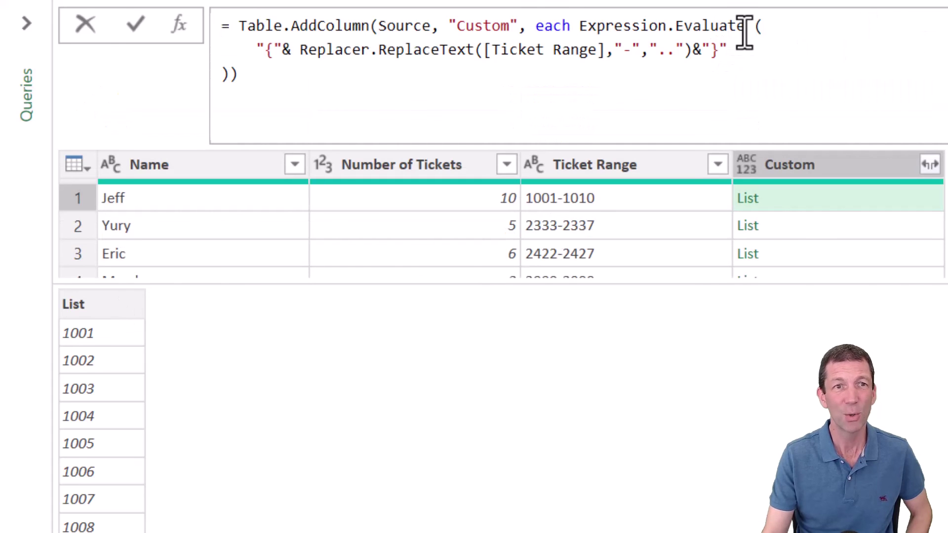